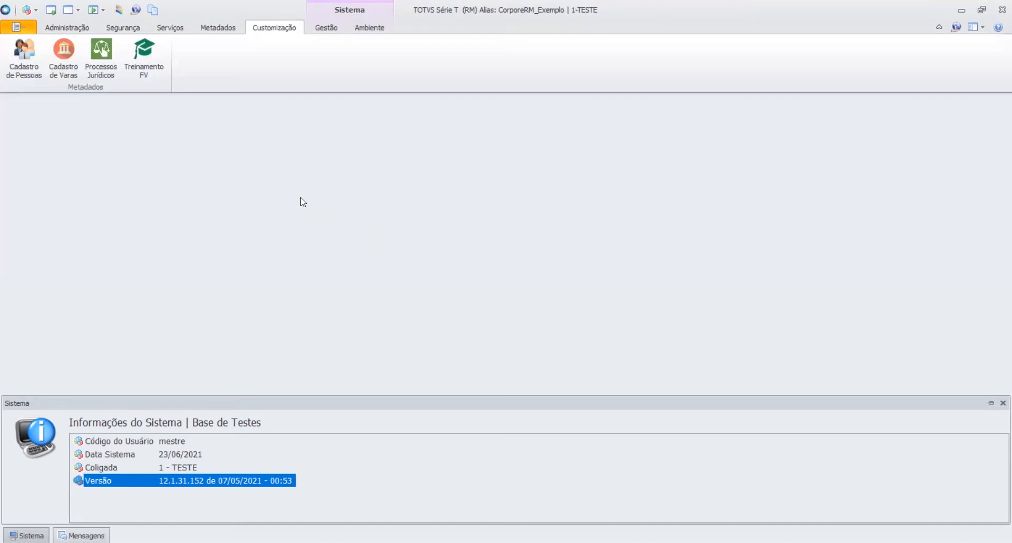
- Switch to Postman and send the BuscarCotacaoDolar GET request for the '06-23-2021' dollar quotation in json format
{"action": "key", "text": "alt+Tab"}
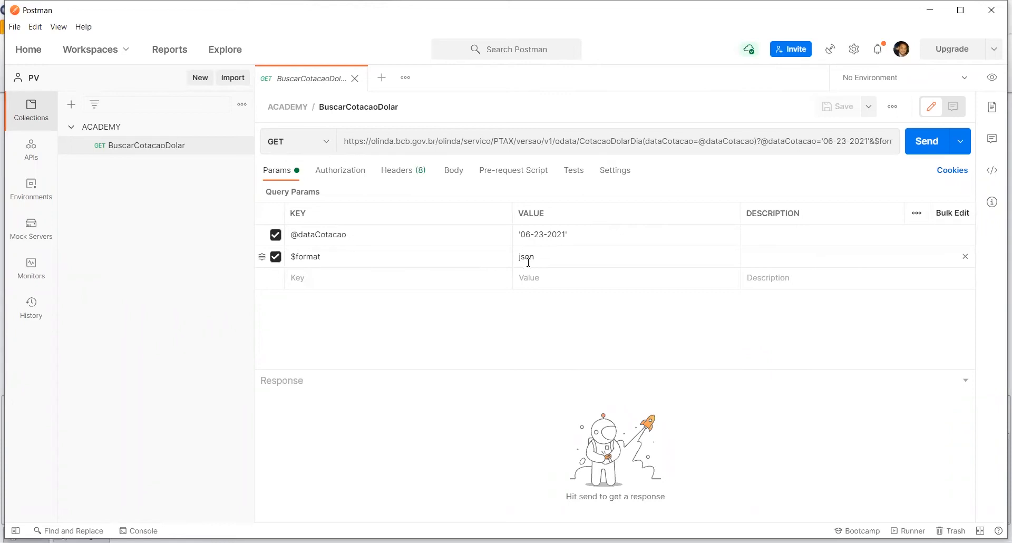
{"action": "left_click", "coordinate": [405, 141]}
{"action": "left_click_drag", "start_coordinate": [346, 142], "coordinate": [462, 157]}
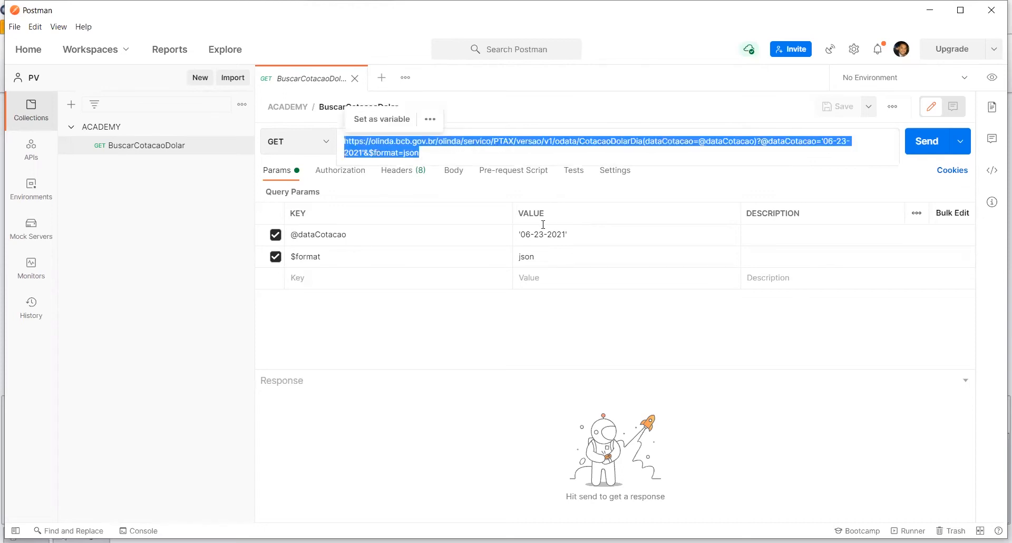
{"action": "left_click", "coordinate": [928, 146]}
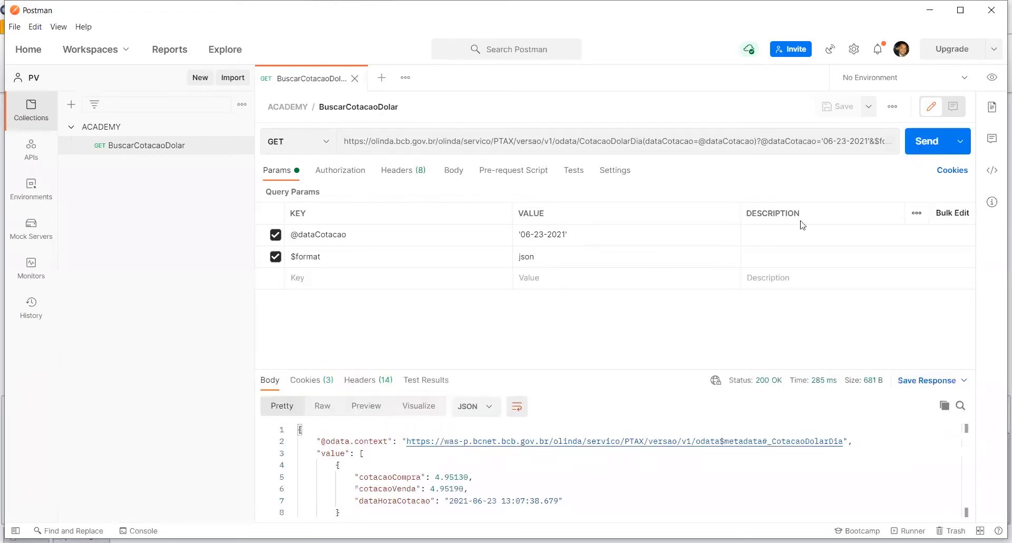
- Examine the cotacaoCompra, cotacaoVenda and dataHoraCotacao fields in the JSON response body
{"action": "left_click", "coordinate": [393, 468]}
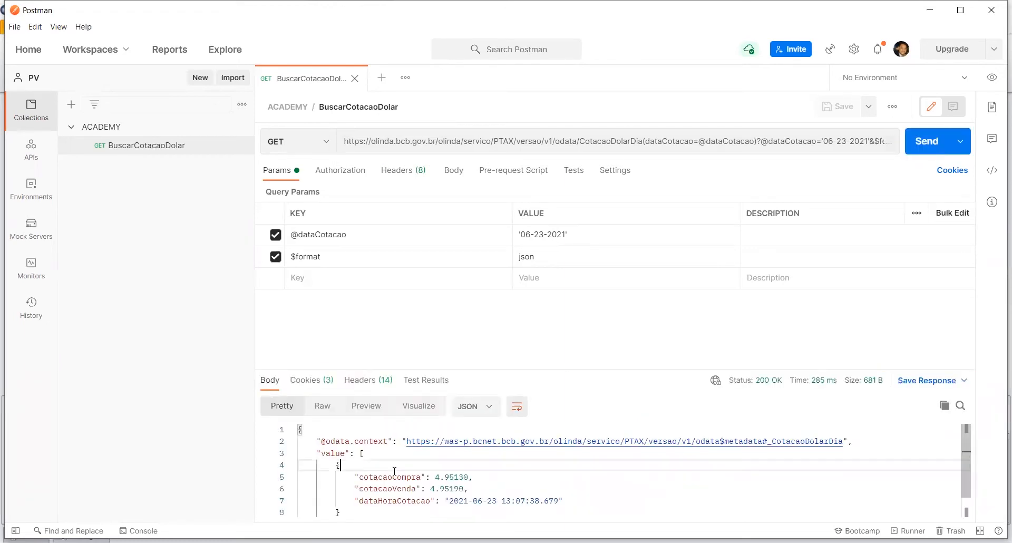
{"action": "left_click_drag", "start_coordinate": [355, 477], "coordinate": [448, 490]}
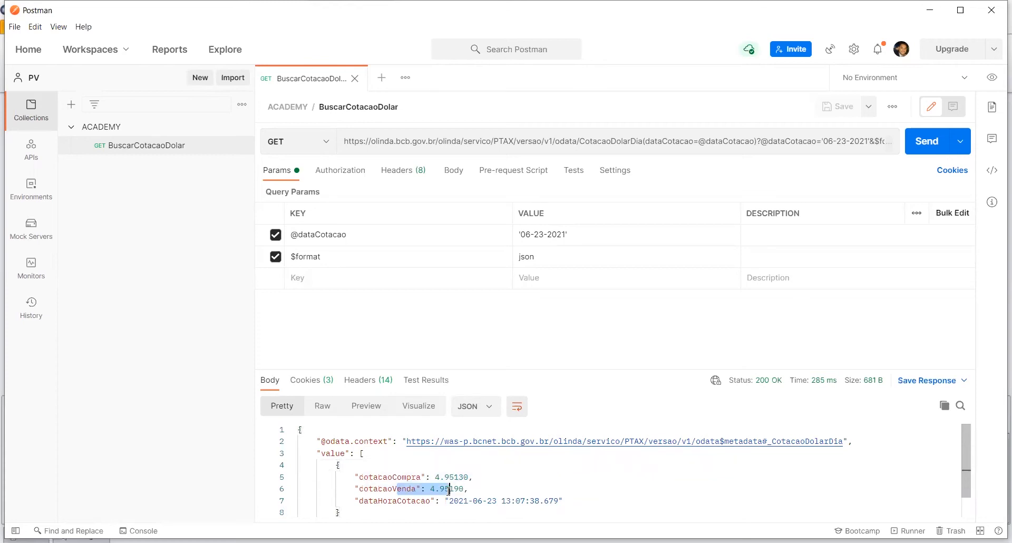
{"action": "left_click_drag", "start_coordinate": [369, 500], "coordinate": [436, 501]}
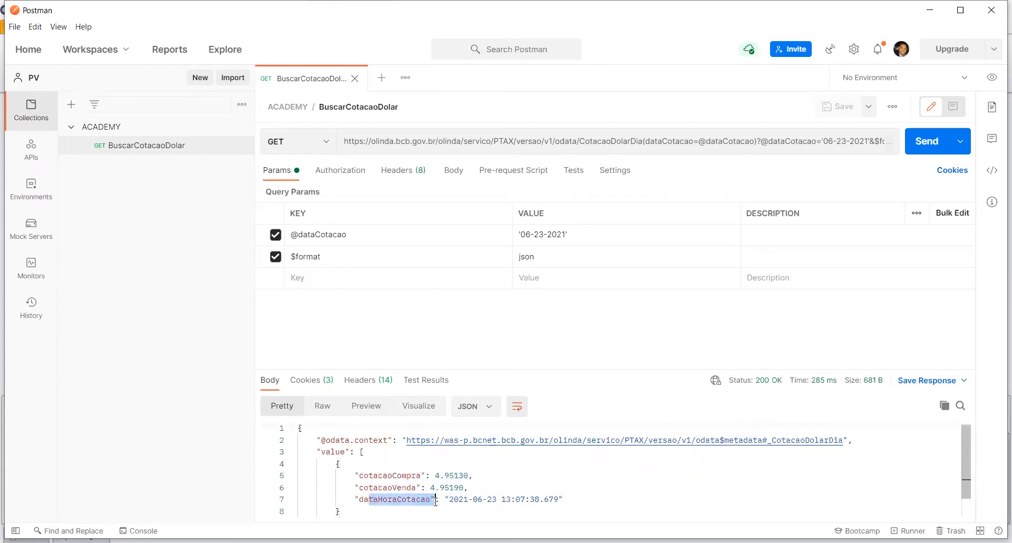
{"action": "left_click", "coordinate": [478, 501]}
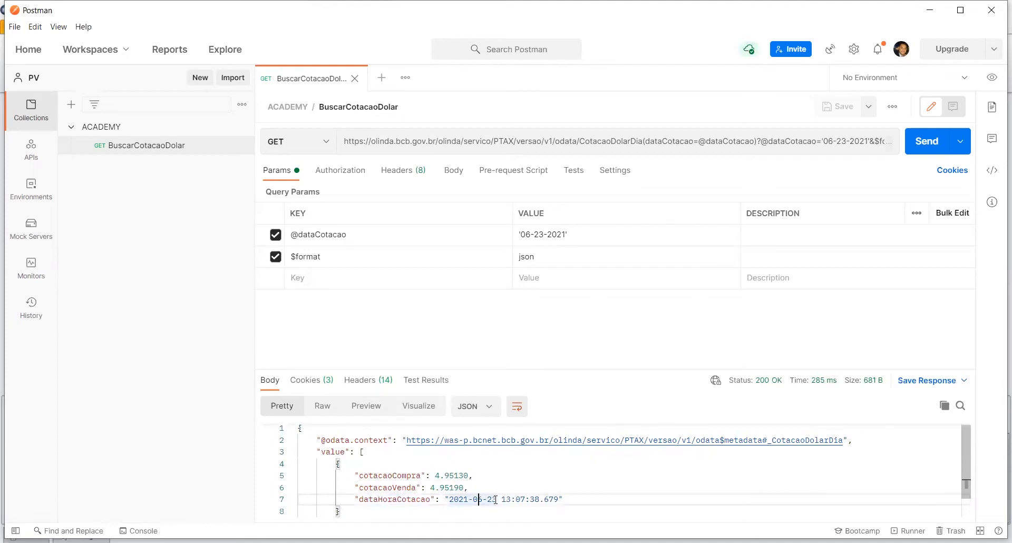
{"action": "left_click_drag", "start_coordinate": [501, 499], "coordinate": [526, 499]}
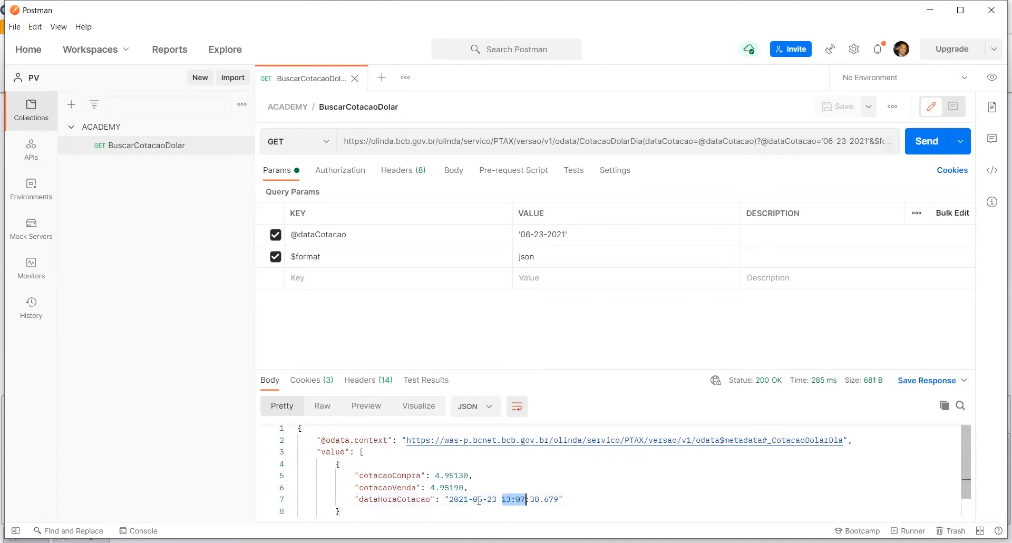
{"action": "left_click_drag", "start_coordinate": [430, 487], "coordinate": [449, 487]}
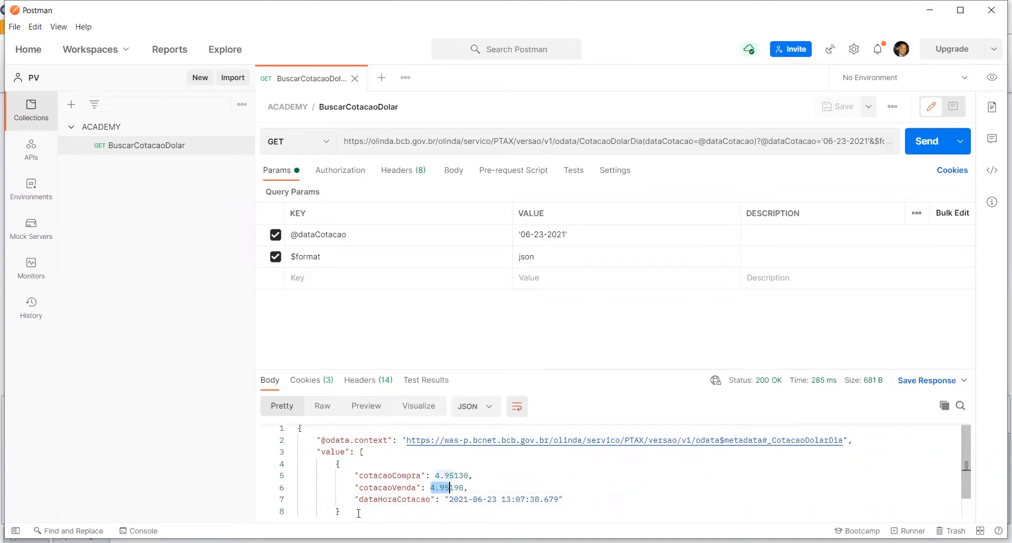
{"action": "key", "text": "ctrl+a"}
{"action": "left_click", "coordinate": [363, 467]}
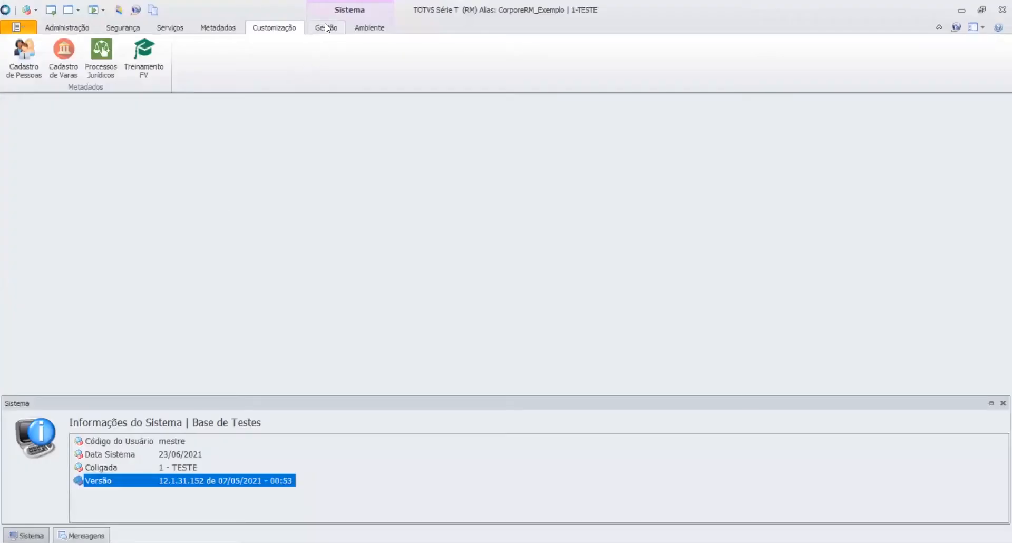
- In TOTVS RM, open the Fórmula Visual list with the Todos filter and start a new visual formula record
{"action": "left_click", "coordinate": [326, 27]}
{"action": "left_click", "coordinate": [143, 75]}
{"action": "double_click", "coordinate": [388, 152]}
{"action": "left_click", "coordinate": [9, 121]}
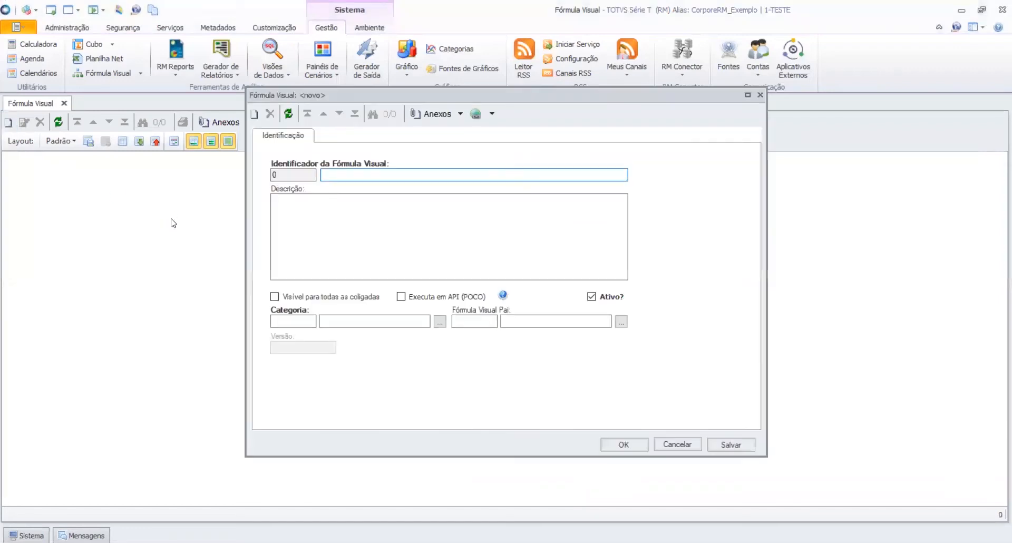
- Name the formula "Buscar Cotação de Venda do Dolar", make it visible to all coligadas, assign category 10 and save the record
{"action": "type", "text": "Buscar Cotação de Venda do Dolar"}
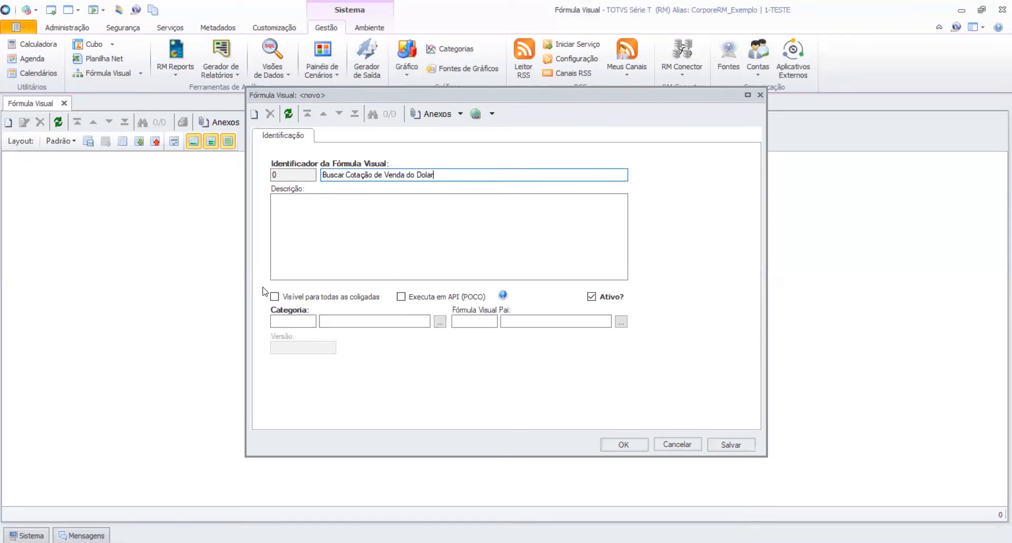
{"action": "left_click", "coordinate": [311, 297]}
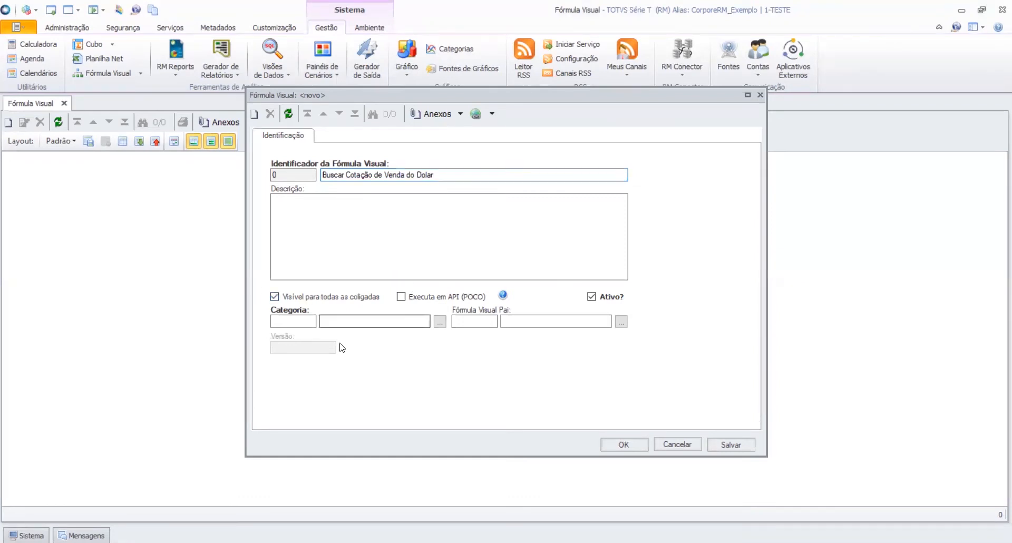
{"action": "left_click", "coordinate": [310, 322]}
{"action": "type", "text": "10"}
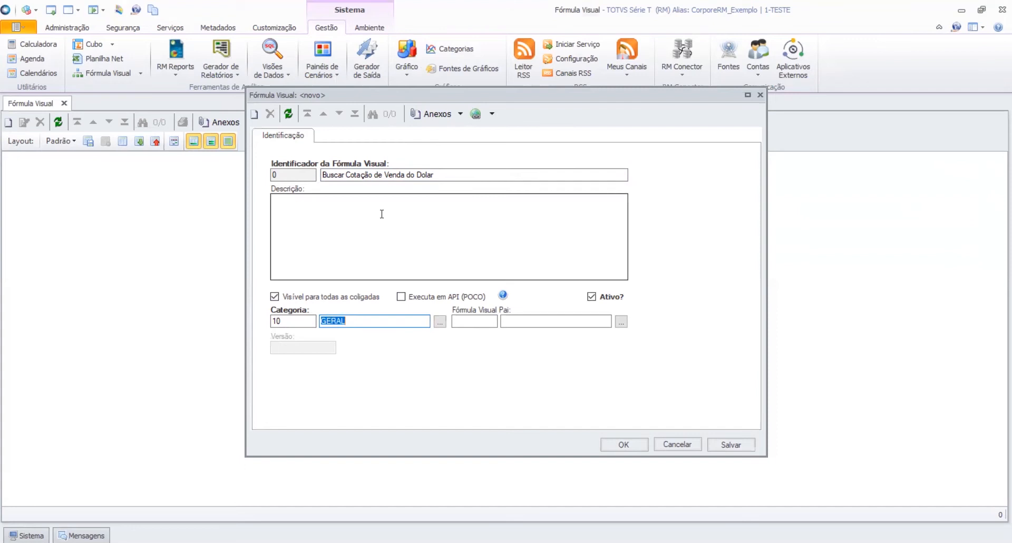
{"action": "left_click", "coordinate": [621, 444]}
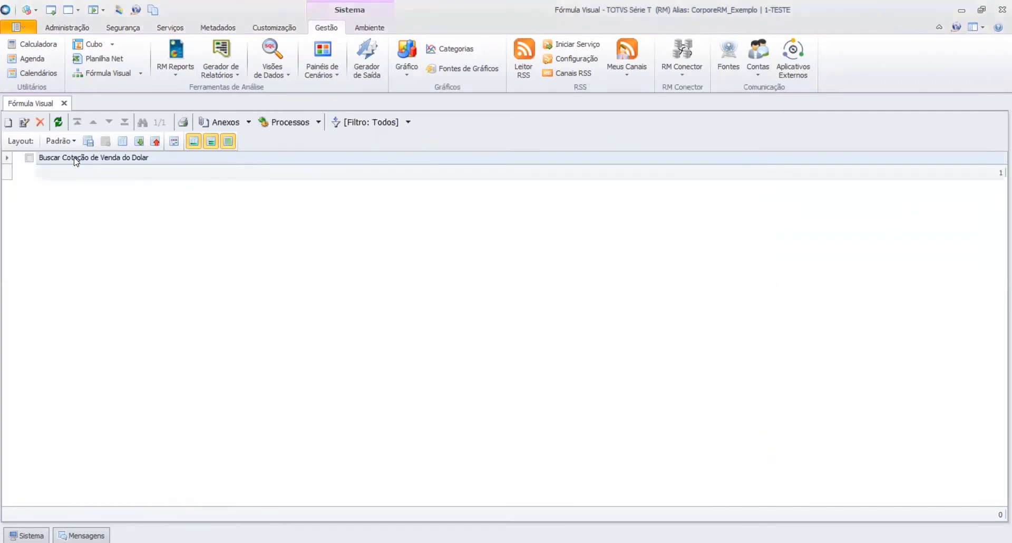
- Open the new formula's workflow and add an Executar Requisição REST activity followed by a Gerar Exceção activity
{"action": "double_click", "coordinate": [76, 158]}
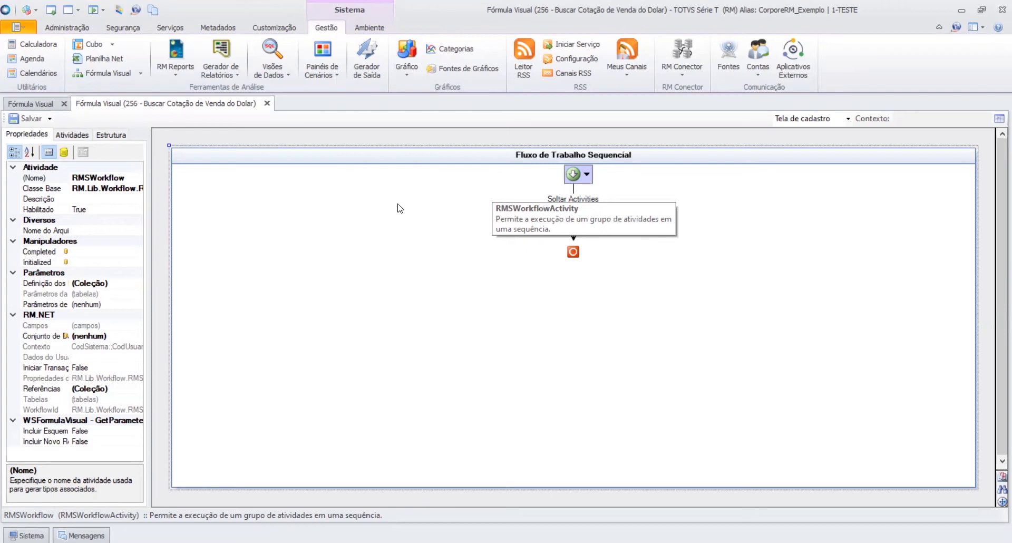
{"action": "left_click", "coordinate": [72, 134]}
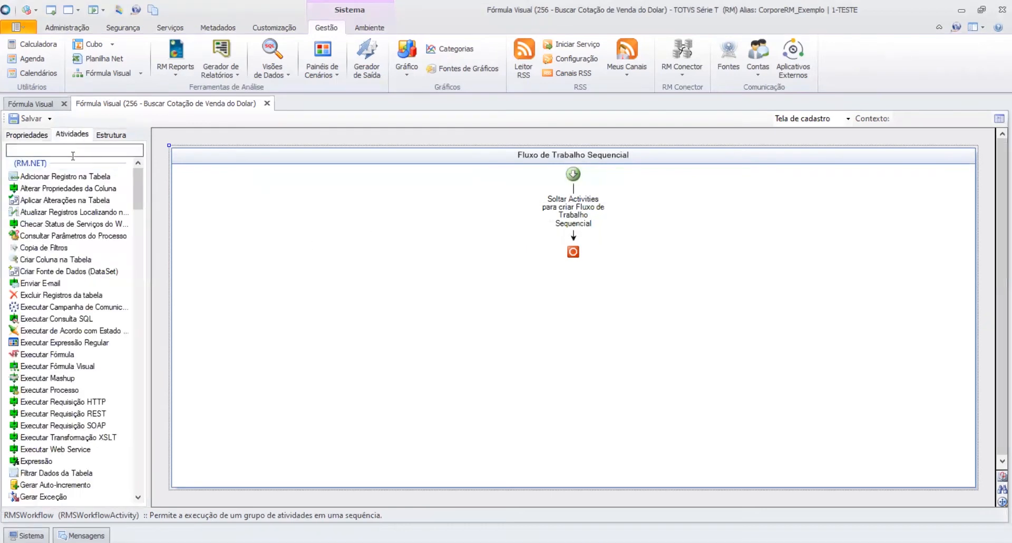
{"action": "left_click", "coordinate": [59, 415]}
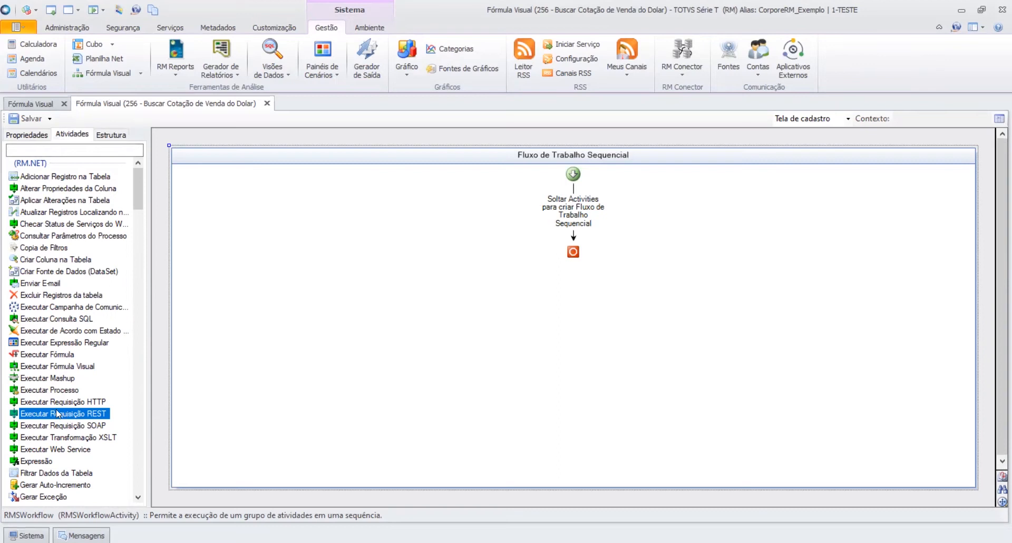
{"action": "left_click_drag", "start_coordinate": [58, 416], "coordinate": [557, 210]}
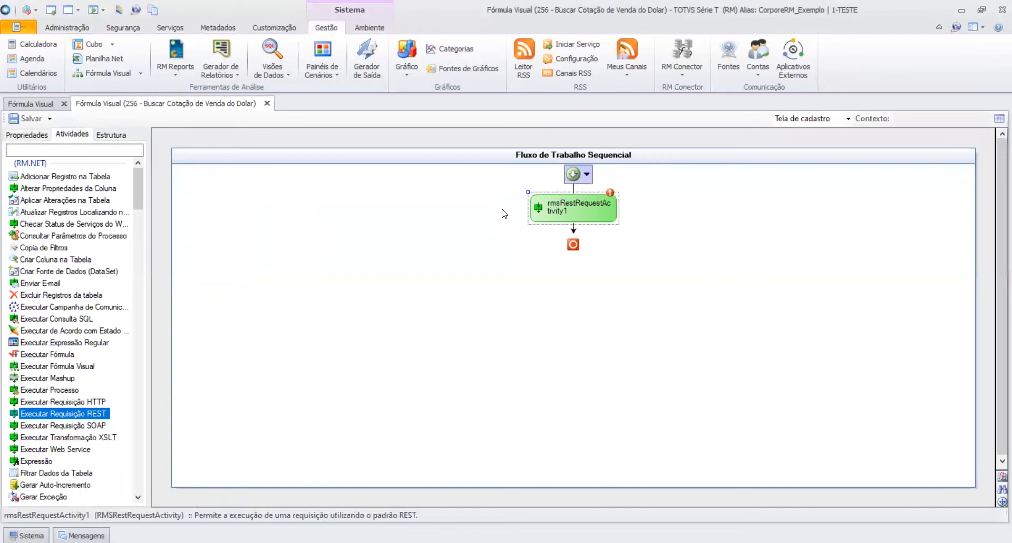
{"action": "left_click", "coordinate": [40, 497]}
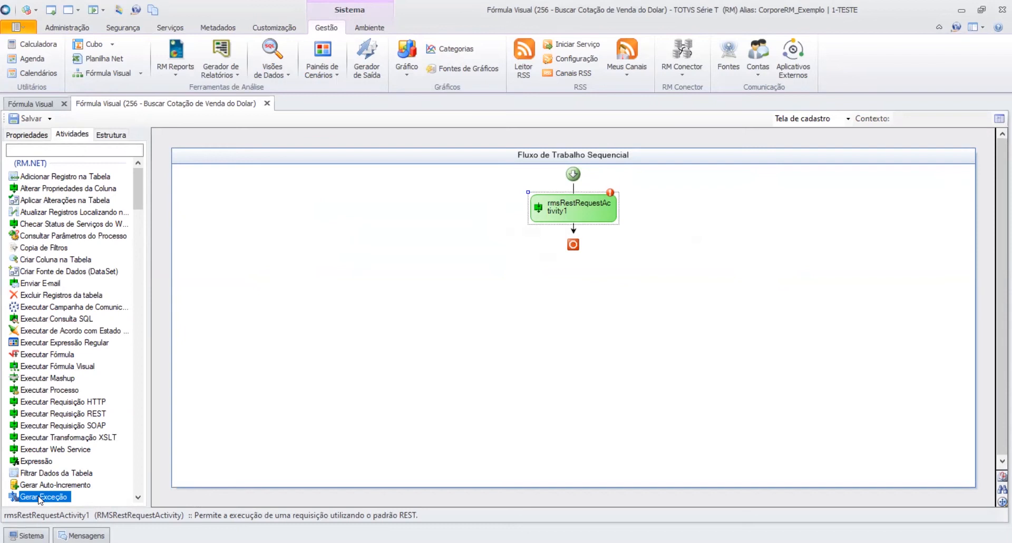
{"action": "left_click_drag", "start_coordinate": [40, 499], "coordinate": [567, 232]}
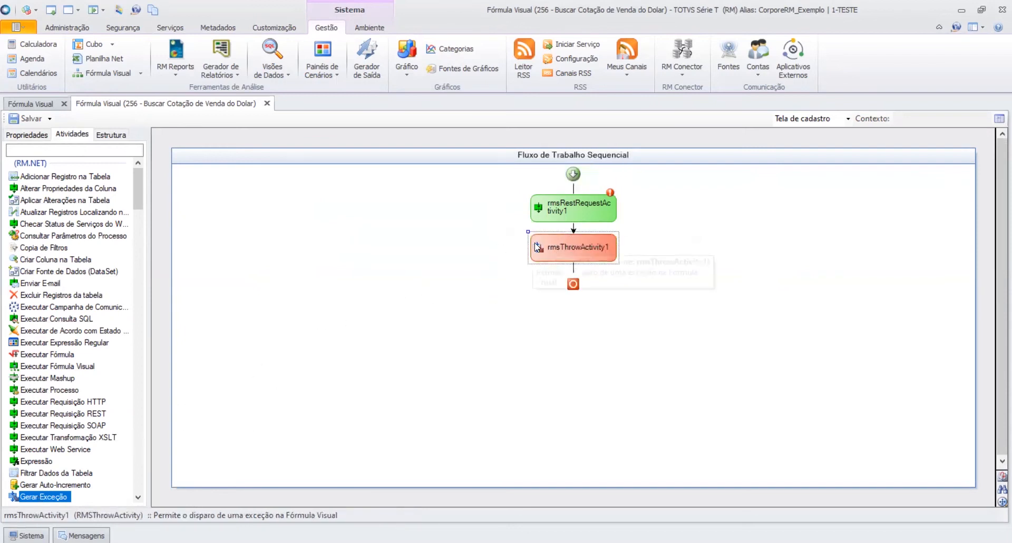
- Rename the REST request activity to BuscarCotacao, widening the property list to read its fields
{"action": "left_click", "coordinate": [563, 210]}
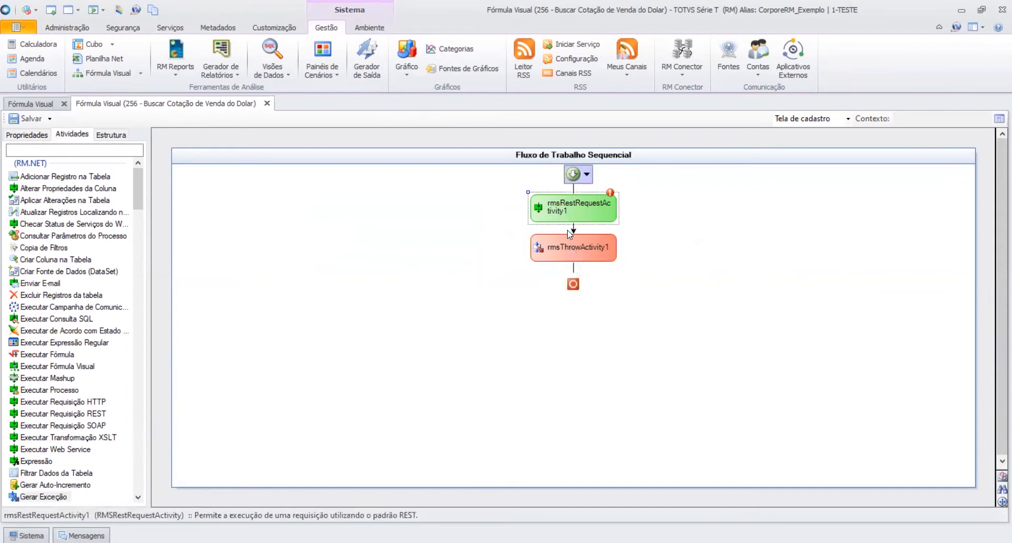
{"action": "left_click", "coordinate": [28, 136]}
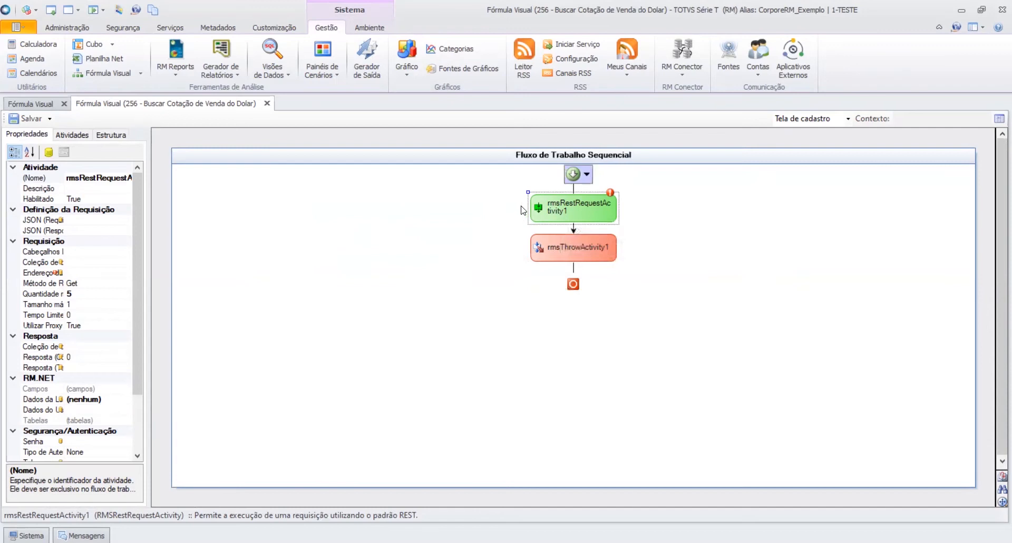
{"action": "left_click_drag", "start_coordinate": [148, 213], "coordinate": [246, 211]}
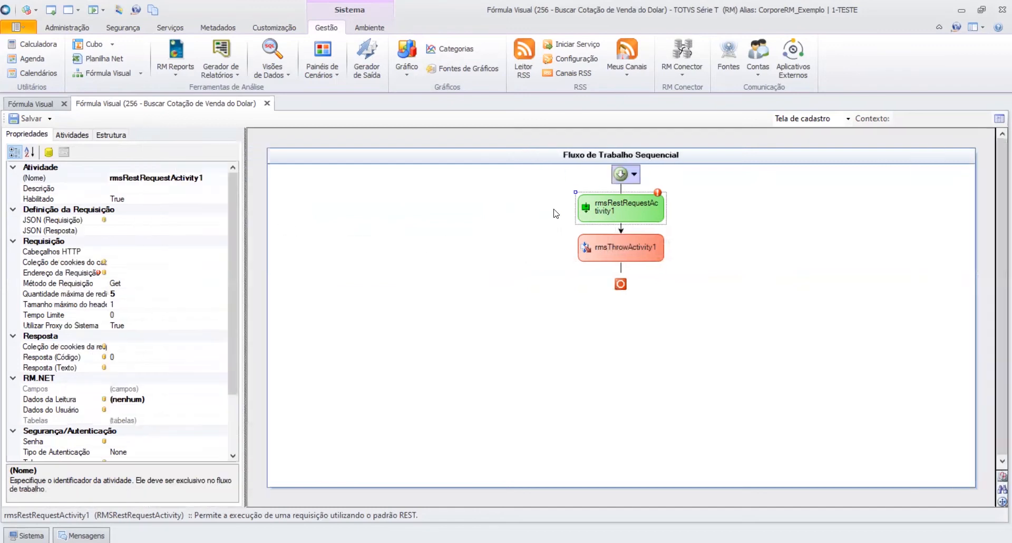
{"action": "left_click", "coordinate": [191, 179]}
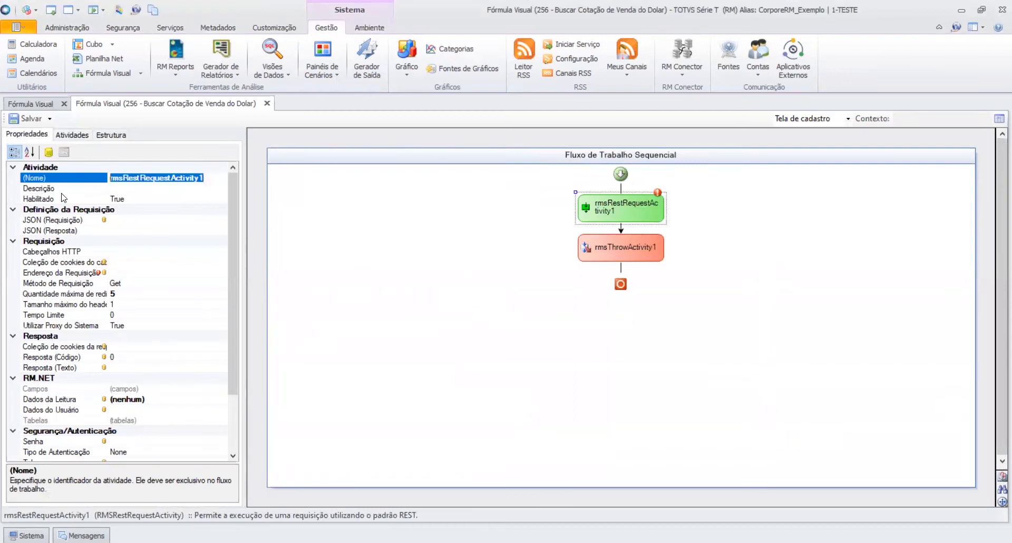
{"action": "type", "text": "BuscarCotacao"}
{"action": "key", "text": "Return"}
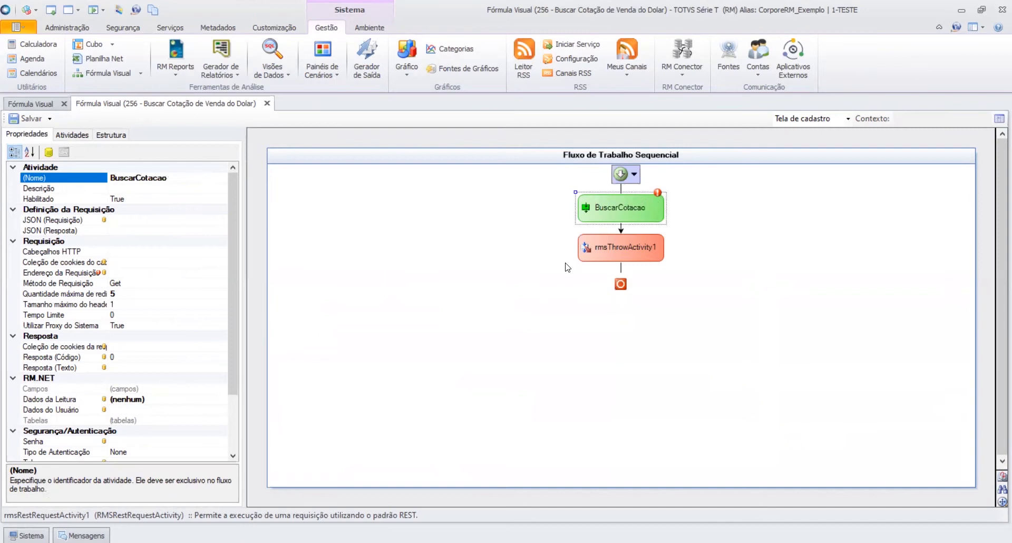
- Rename the exception activity below the REST request to MsgTela
{"action": "left_click", "coordinate": [613, 247]}
{"action": "left_click", "coordinate": [166, 178]}
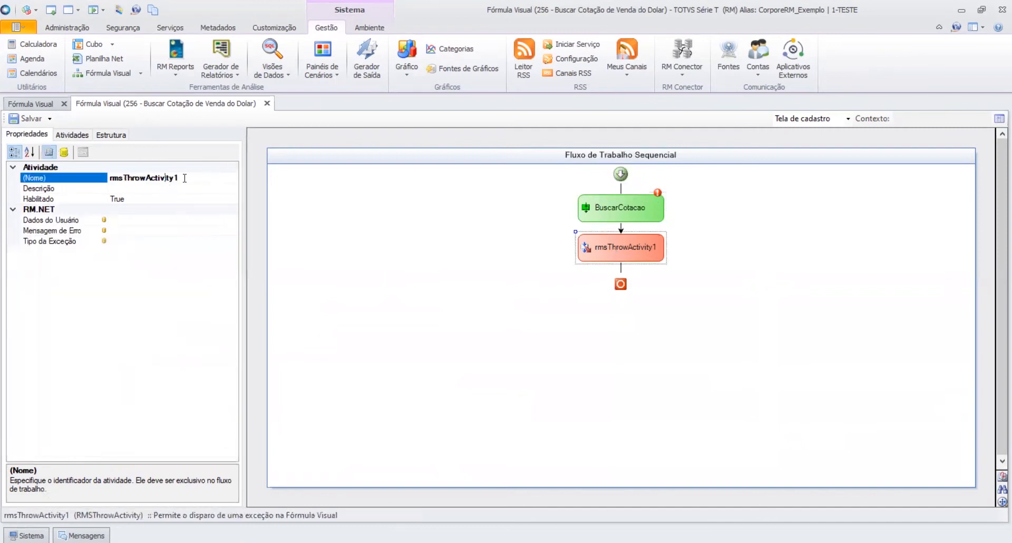
{"action": "left_click", "coordinate": [79, 181]}
{"action": "type", "text": "MsgTela"}
{"action": "key", "text": "Return"}
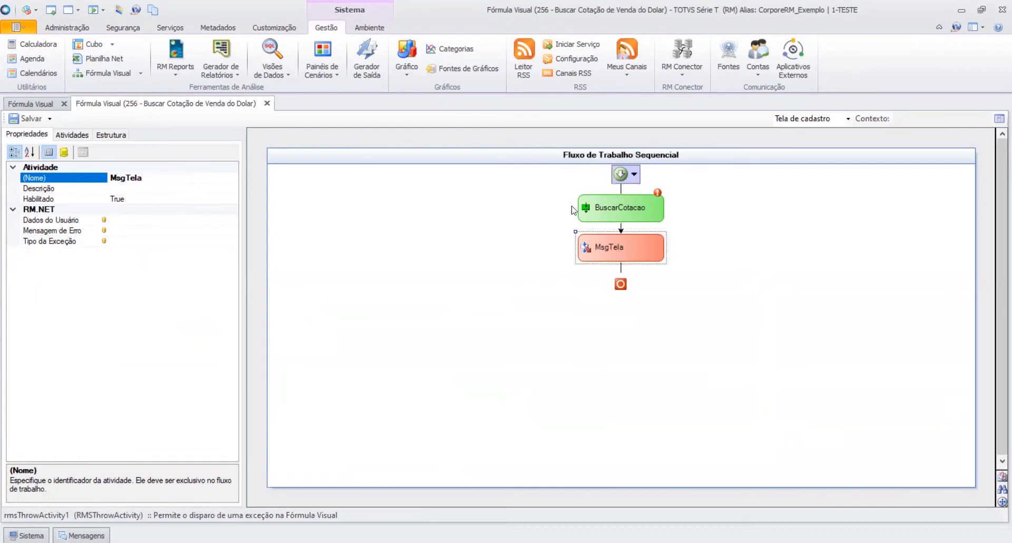
- Copy the full BuscarCotacaoDolar request URL from Postman and enter it as the Endereço da Requisição of the BuscarCotacao activity
{"action": "left_click", "coordinate": [606, 208]}
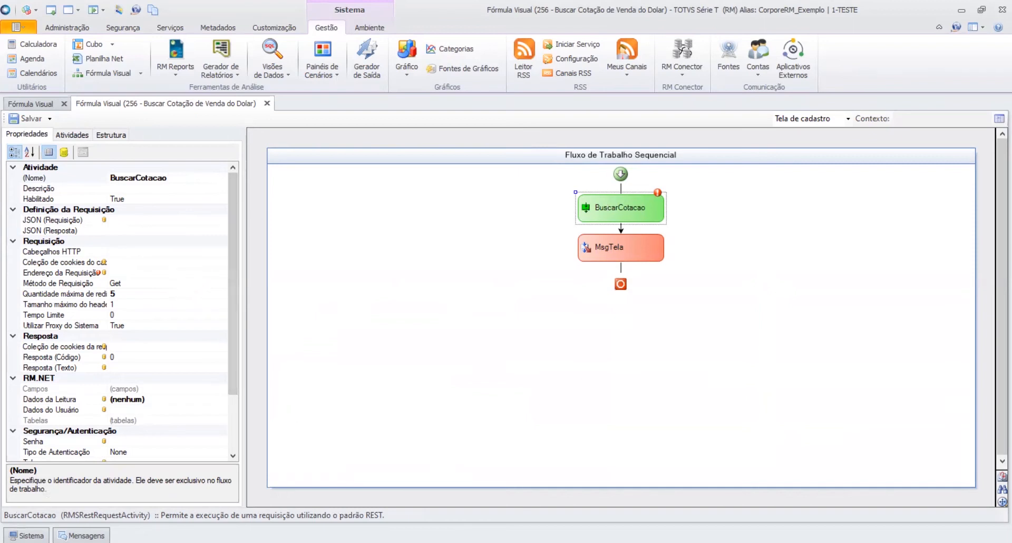
{"action": "key", "text": "alt+Tab"}
{"action": "triple_click", "coordinate": [404, 138]}
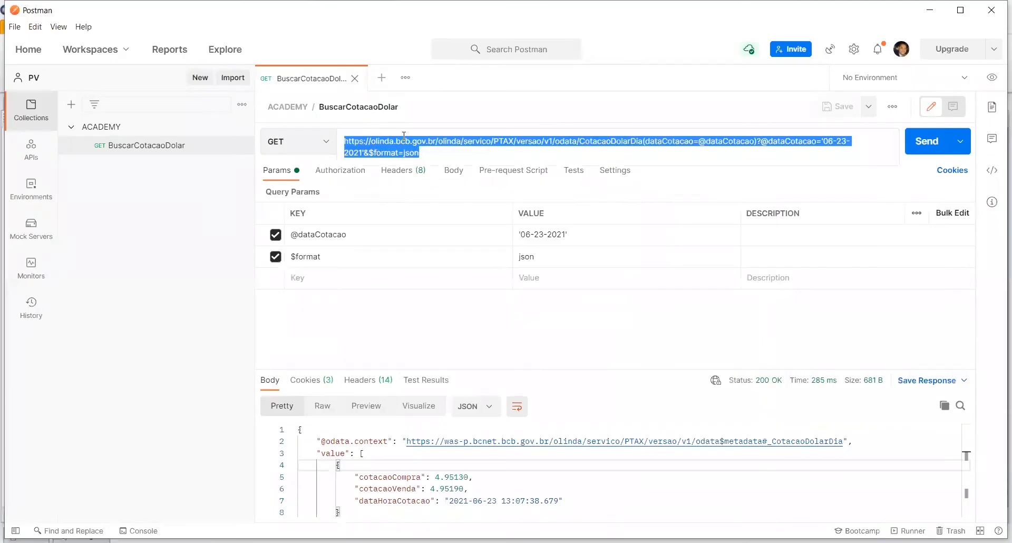
{"action": "left_click", "coordinate": [442, 154]}
{"action": "left_click_drag", "start_coordinate": [434, 153], "coordinate": [327, 147]}
{"action": "left_click", "coordinate": [254, 542]}
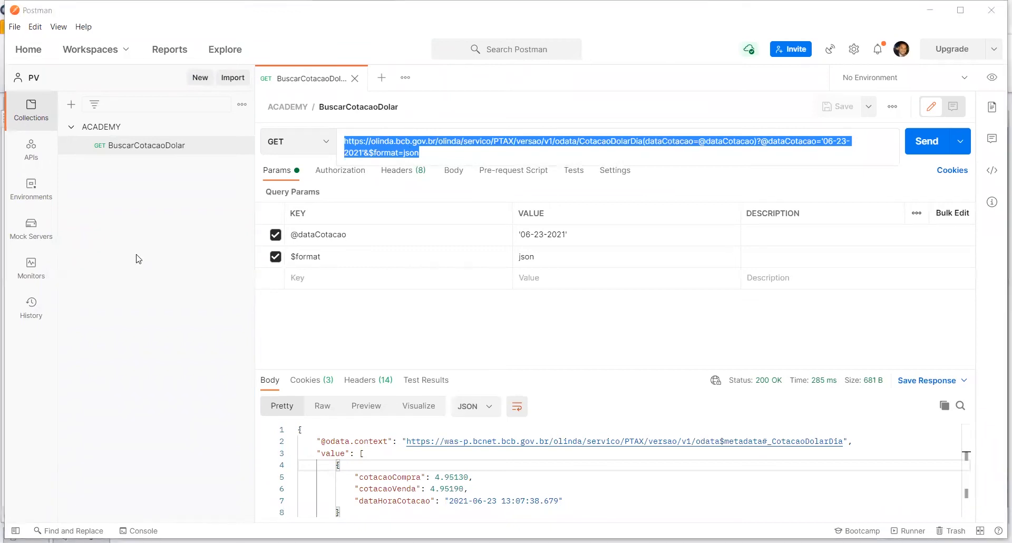
{"action": "left_click", "coordinate": [132, 274]}
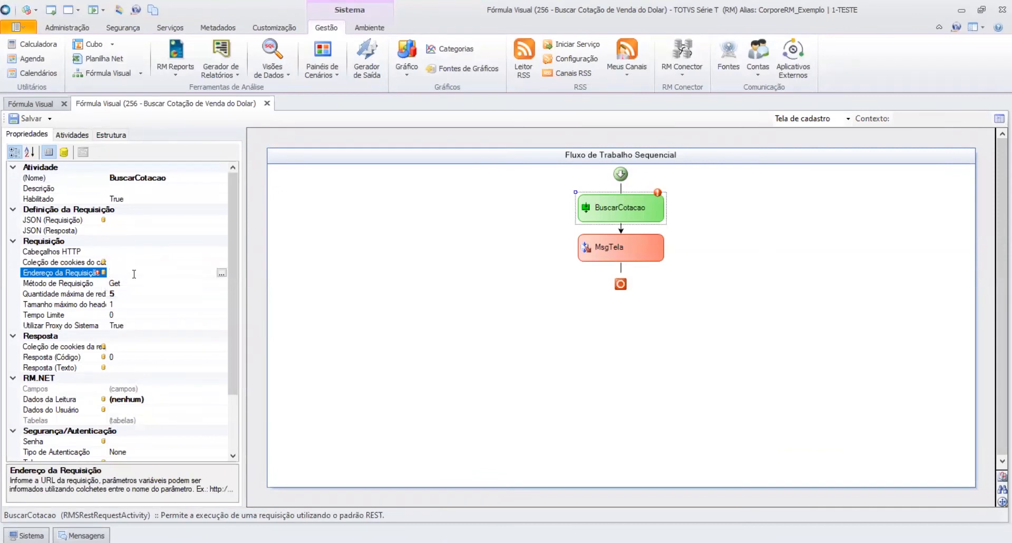
{"action": "key", "text": "ctrl+v"}
{"action": "key", "text": "Return"}
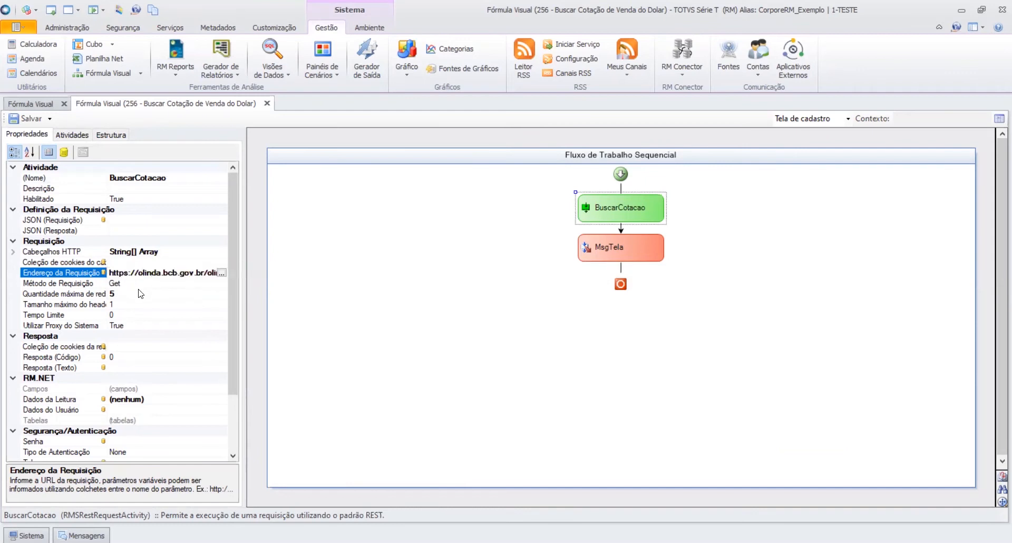
- Check the options available for the Método de Requisição of the BuscarCotacao activity
{"action": "left_click", "coordinate": [138, 285]}
{"action": "left_click", "coordinate": [221, 284]}
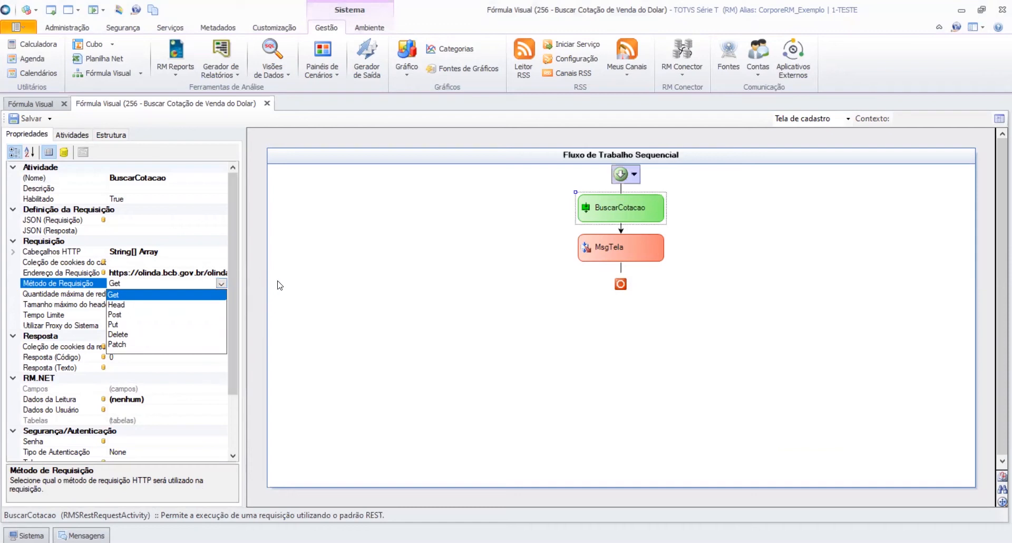
{"action": "left_click", "coordinate": [253, 312]}
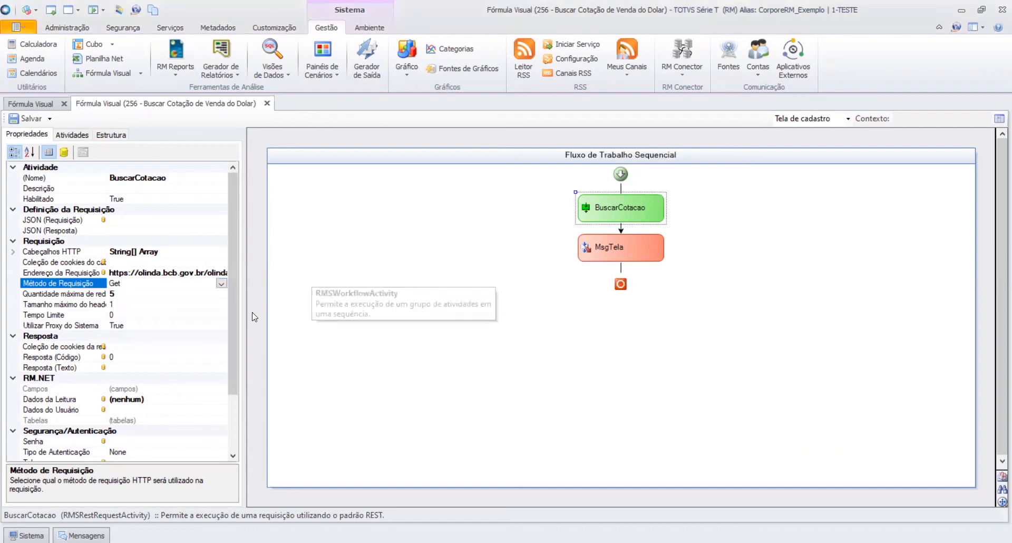
- Review the JSON response of the BuscarCotacaoDolar request in Postman, including its purchase and selling rate fields
{"action": "scroll", "coordinate": [237, 245], "scroll_direction": "down", "scroll_amount": 3}
{"action": "scroll", "coordinate": [237, 232], "scroll_direction": "up", "scroll_amount": 3}
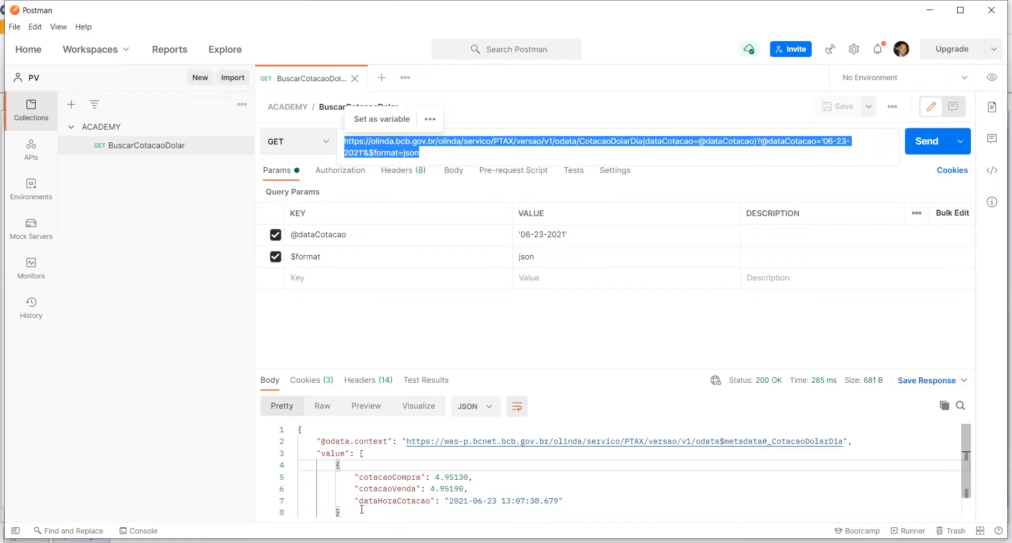
{"action": "left_click_drag", "start_coordinate": [564, 501], "coordinate": [298, 430]}
{"action": "left_click", "coordinate": [397, 477]}
{"action": "left_click", "coordinate": [380, 489]}
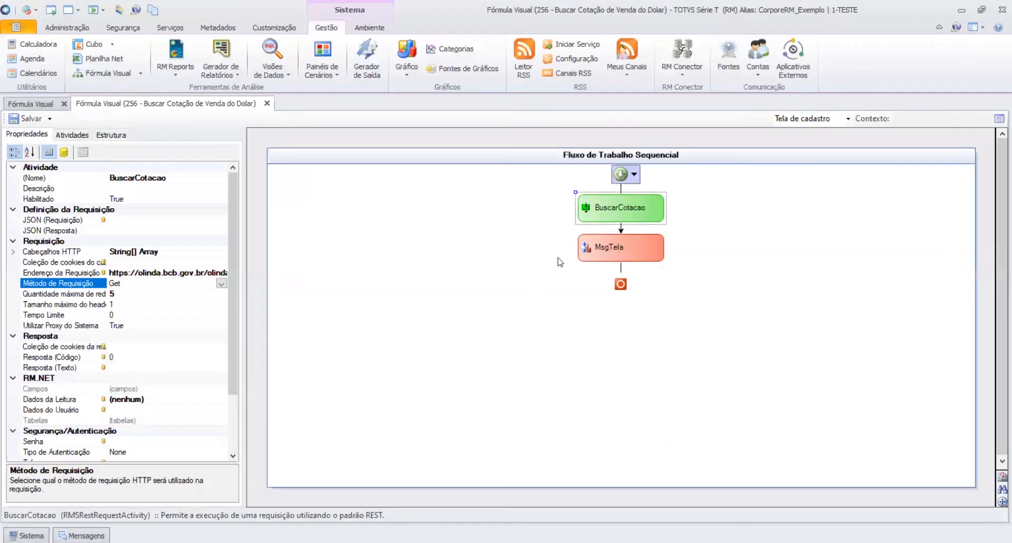
- Bind the Resposta (Texto) property of the BuscarCotacao activity to the Message property of MsgTela
{"action": "left_click", "coordinate": [605, 246]}
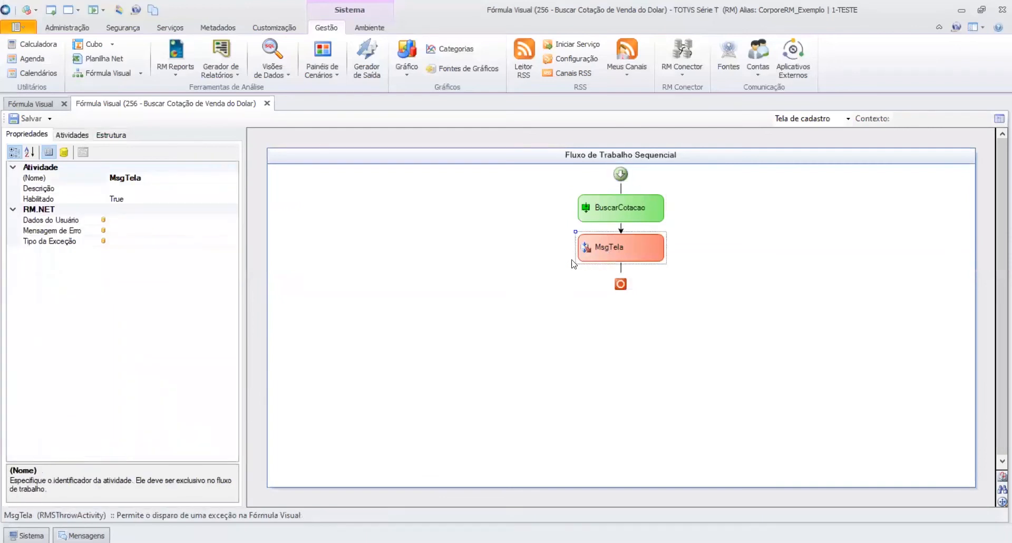
{"action": "left_click", "coordinate": [607, 209]}
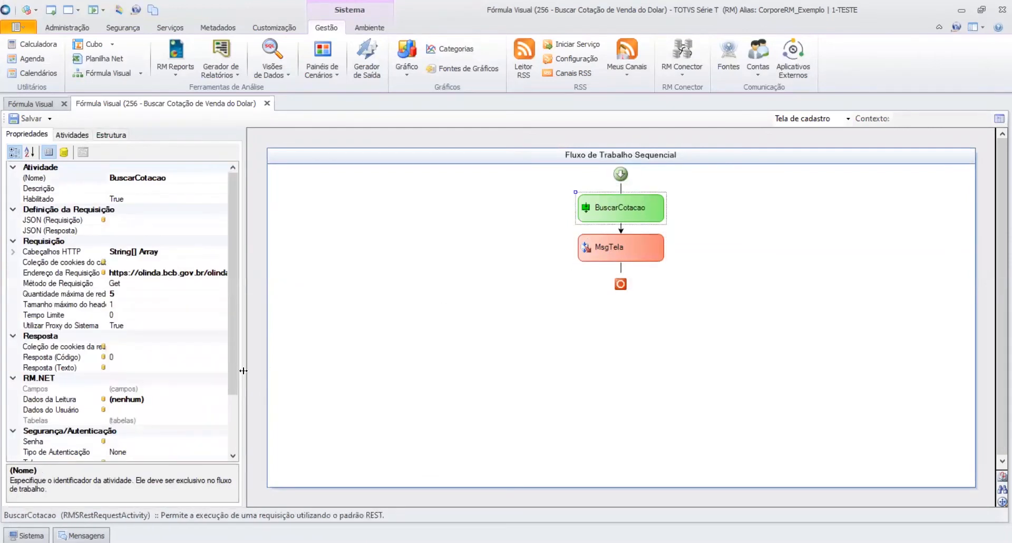
{"action": "left_click", "coordinate": [133, 368]}
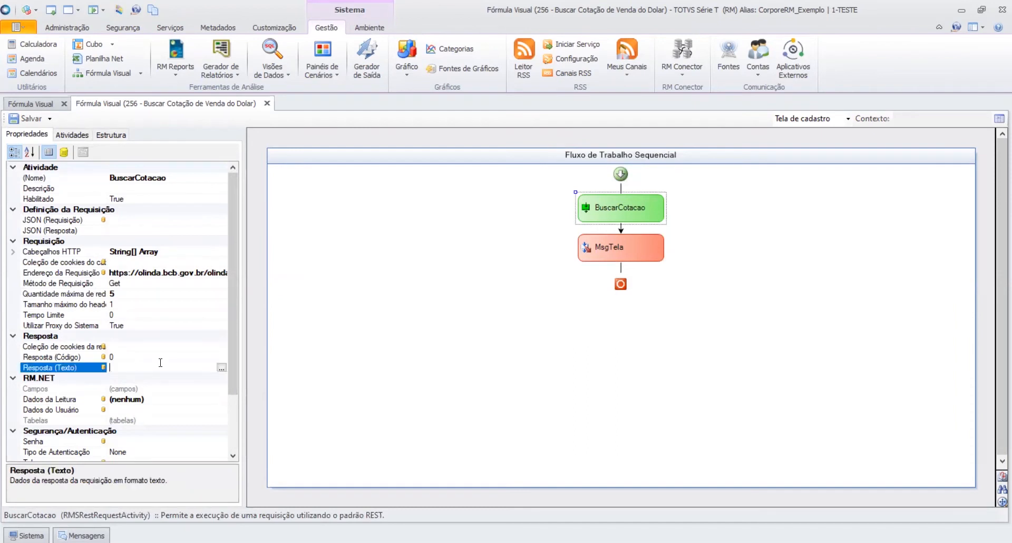
{"action": "left_click", "coordinate": [221, 367]}
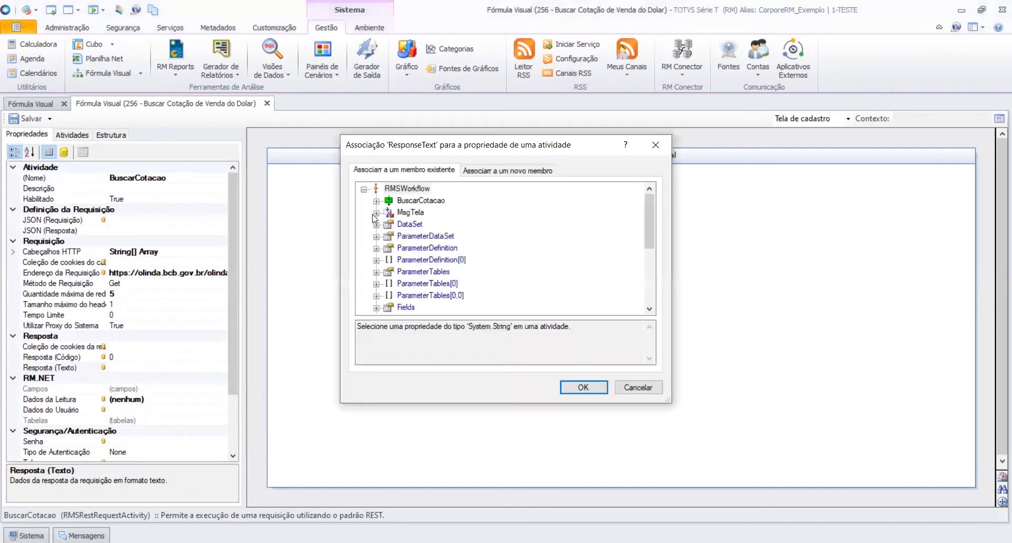
{"action": "left_click", "coordinate": [376, 213]}
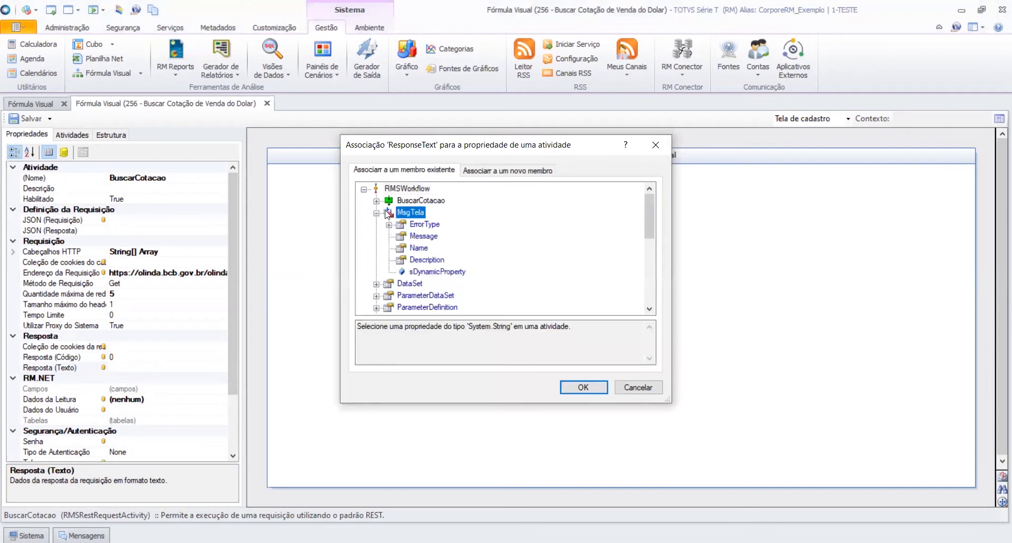
{"action": "left_click", "coordinate": [422, 237]}
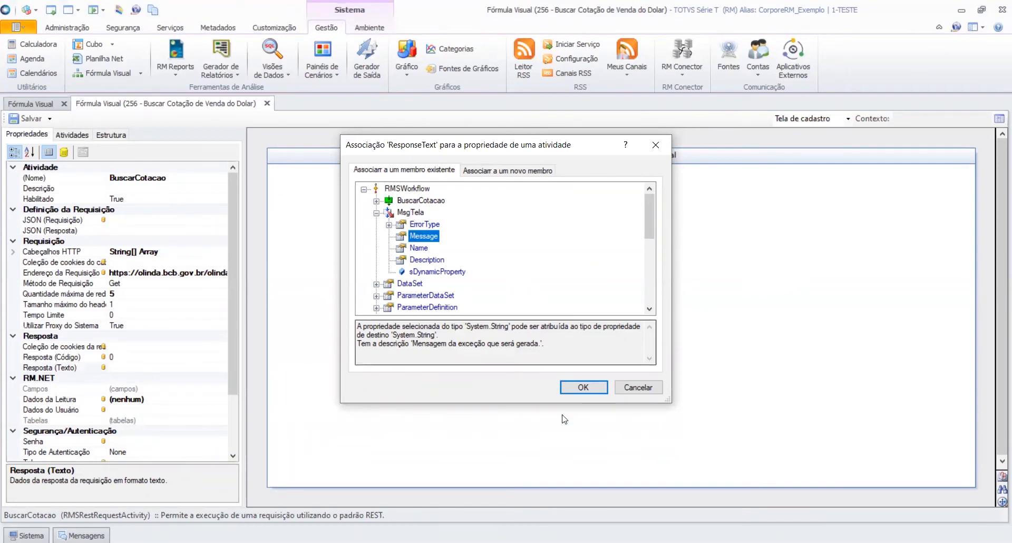
{"action": "left_click", "coordinate": [576, 393]}
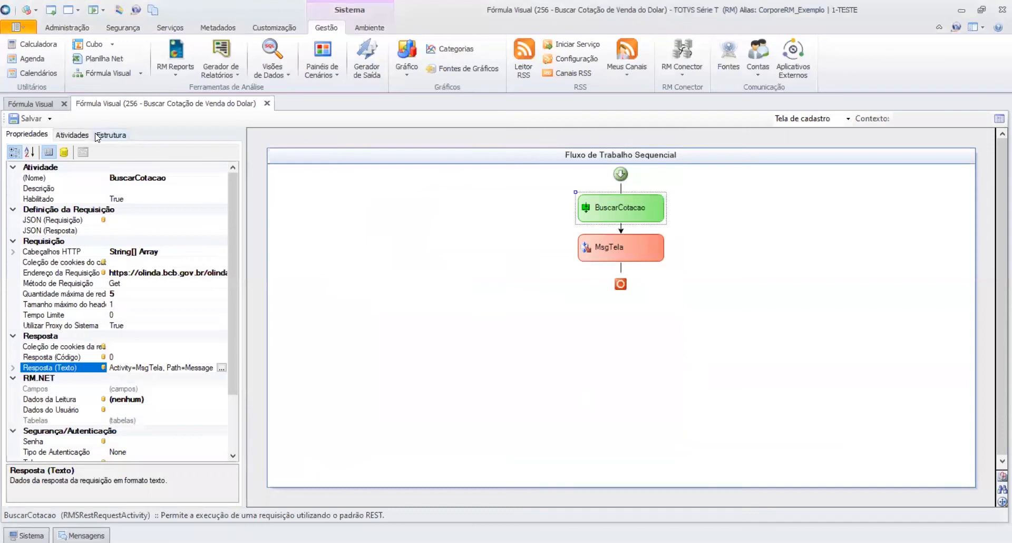
- Execute visual formula 256, Buscar Cotação de Venda do Dolar
{"action": "left_click", "coordinate": [73, 135]}
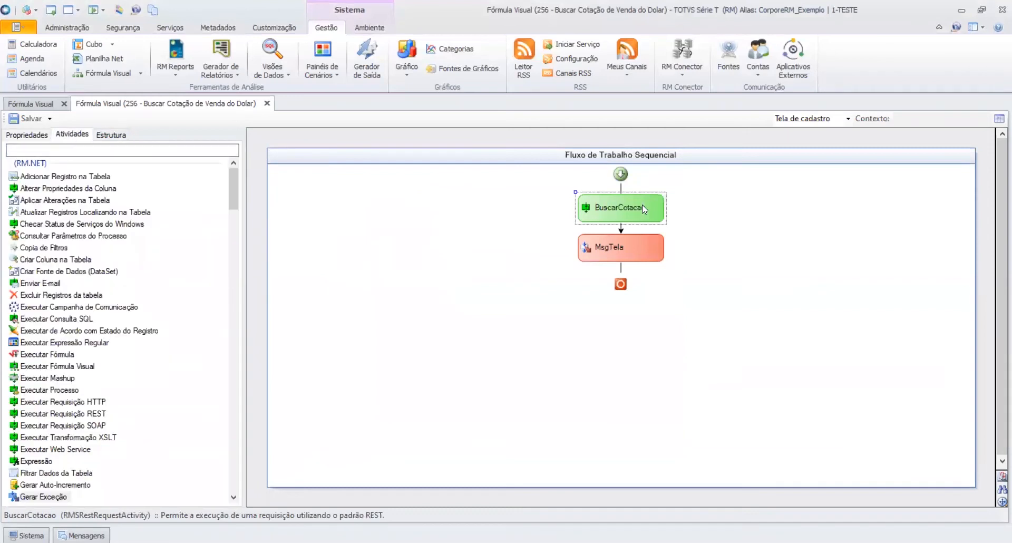
{"action": "left_click", "coordinate": [619, 242]}
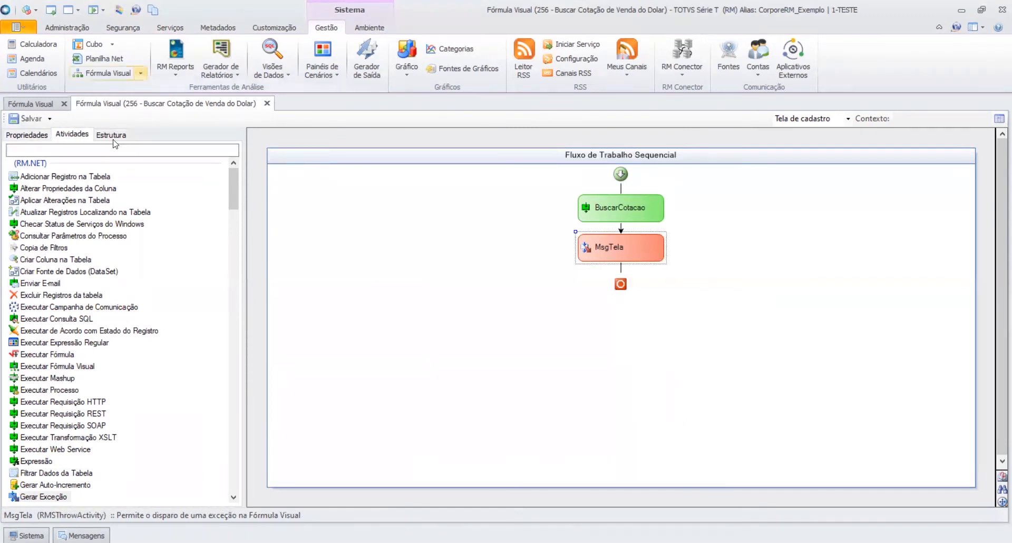
{"action": "type", "text": "256"}
{"action": "key", "text": "Return"}
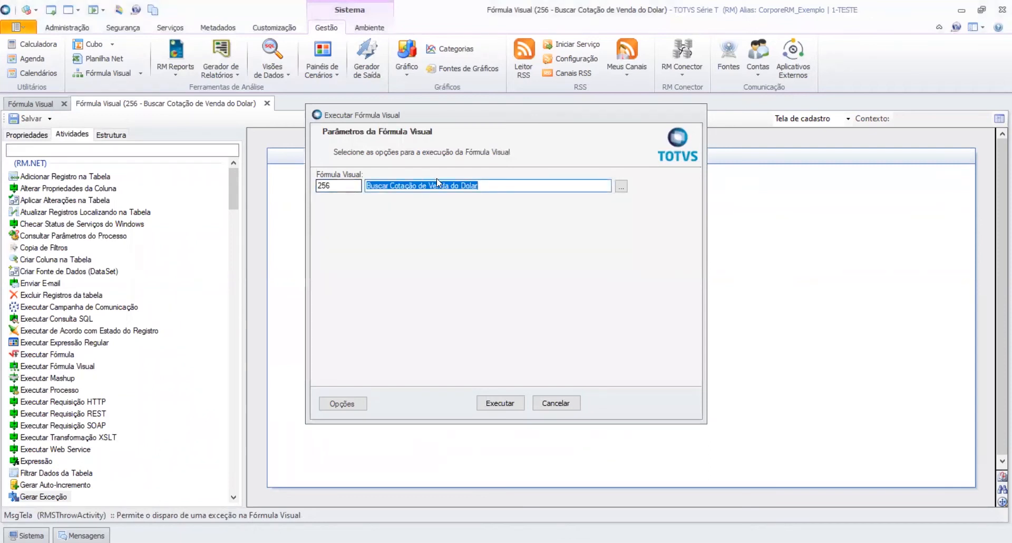
{"action": "left_click", "coordinate": [506, 405]}
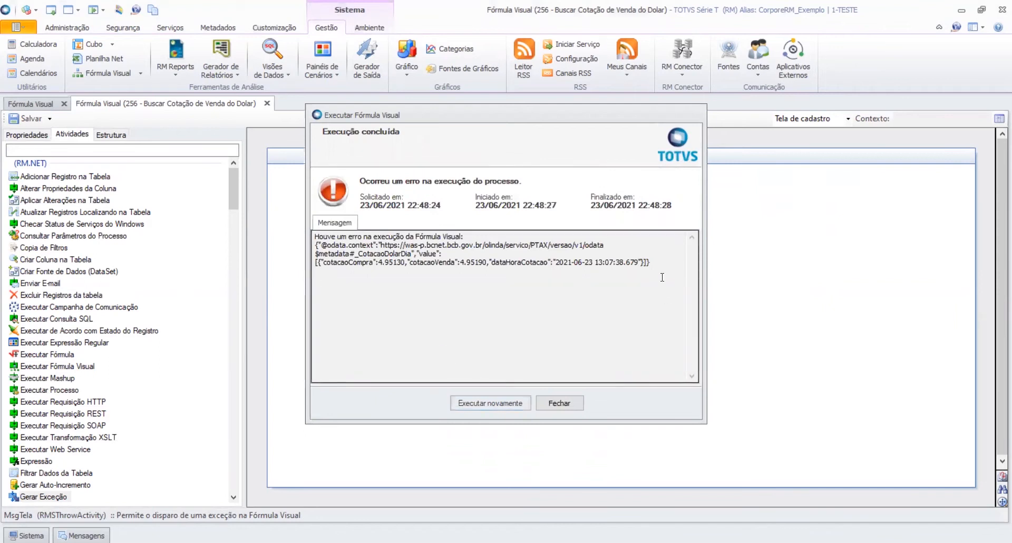
- Examine the JSON text and its quotation fields in the execution message, and close the execution window
{"action": "left_click_drag", "start_coordinate": [663, 264], "coordinate": [289, 246]}
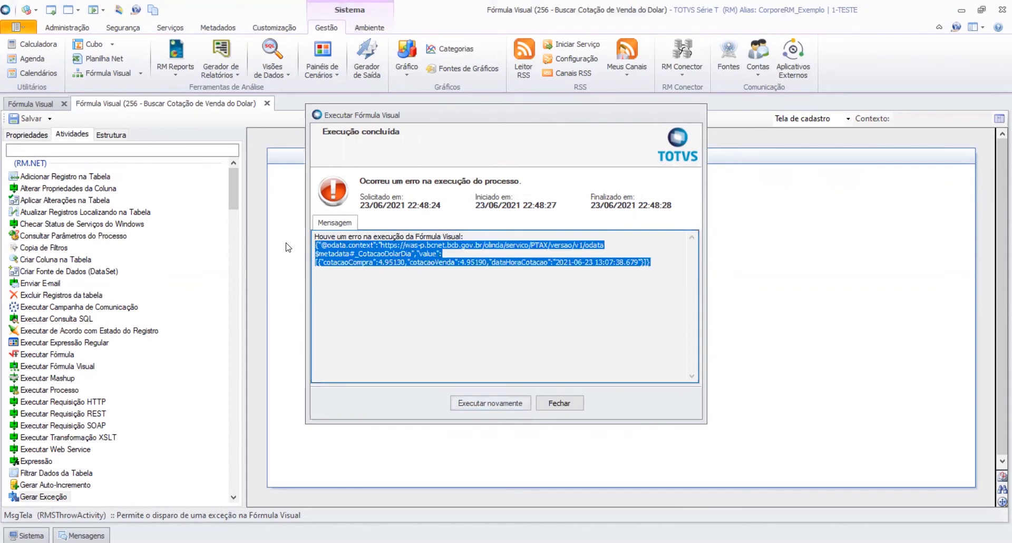
{"action": "left_click", "coordinate": [360, 270]}
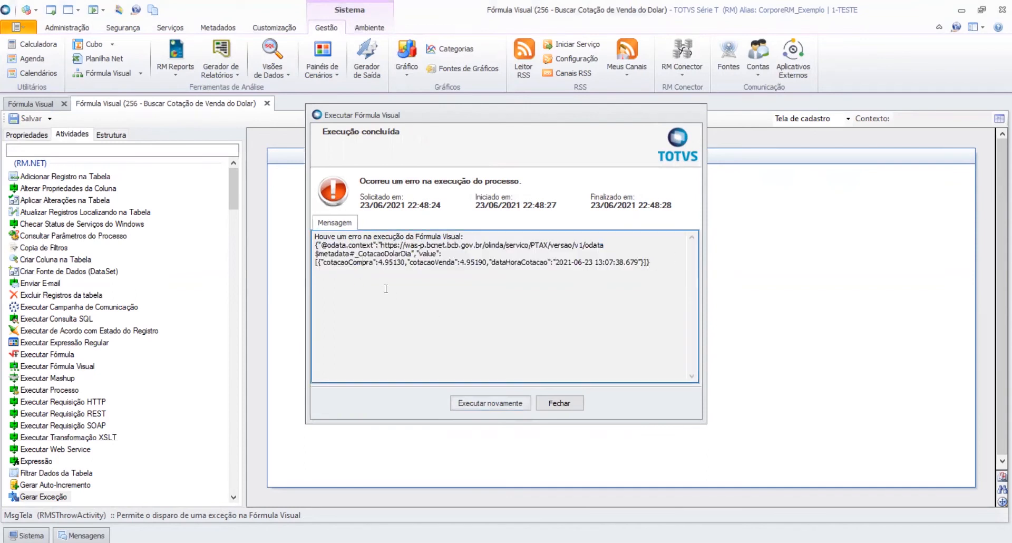
{"action": "triple_click", "coordinate": [352, 262]}
{"action": "left_click", "coordinate": [378, 262]}
{"action": "double_click", "coordinate": [416, 262]}
{"action": "left_click", "coordinate": [470, 262]}
{"action": "left_click_drag", "start_coordinate": [493, 262], "coordinate": [543, 263]}
{"action": "left_click", "coordinate": [589, 262]}
{"action": "double_click", "coordinate": [598, 270]}
{"action": "left_click", "coordinate": [544, 263]}
{"action": "left_click_drag", "start_coordinate": [455, 238], "coordinate": [277, 221]}
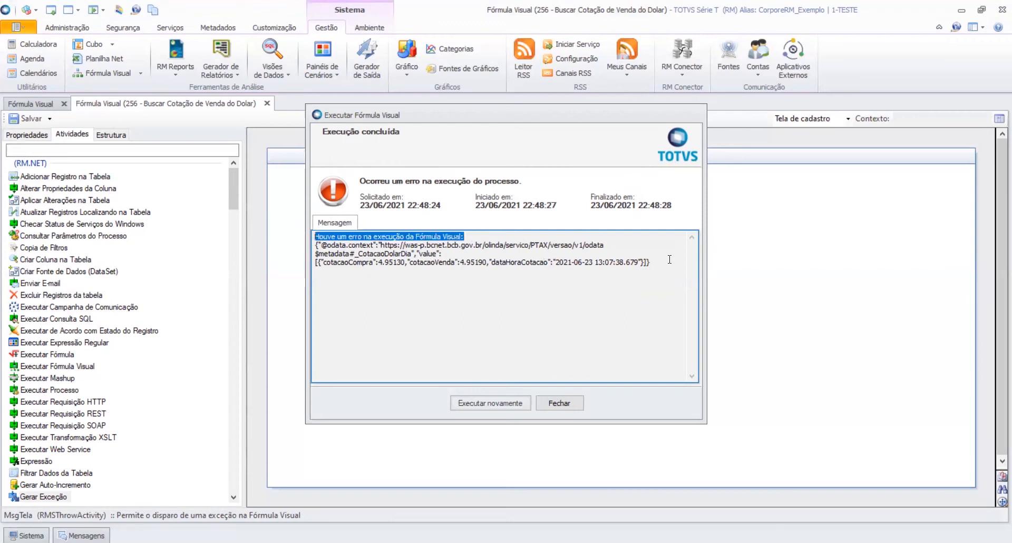
{"action": "left_click_drag", "start_coordinate": [669, 263], "coordinate": [302, 245]}
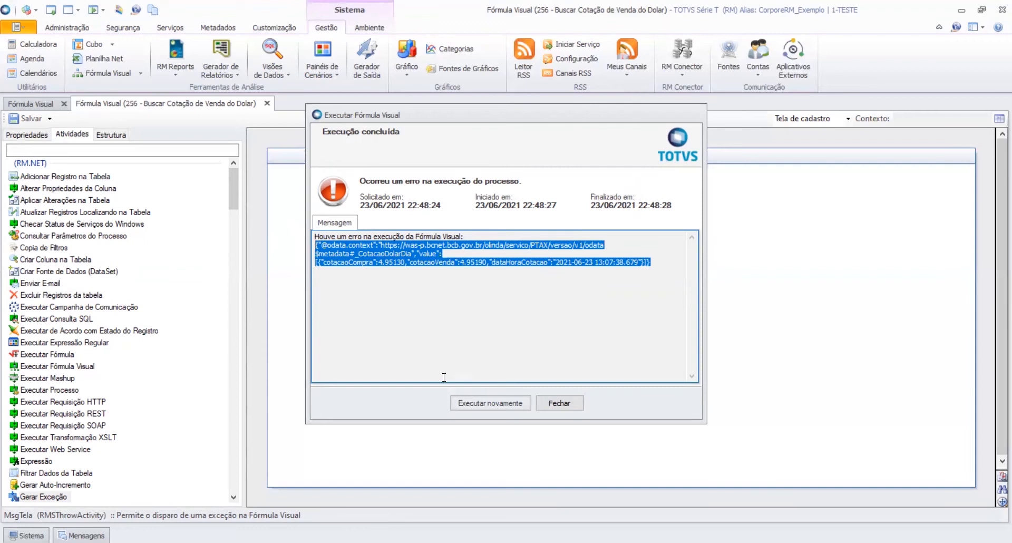
{"action": "left_click", "coordinate": [543, 406]}
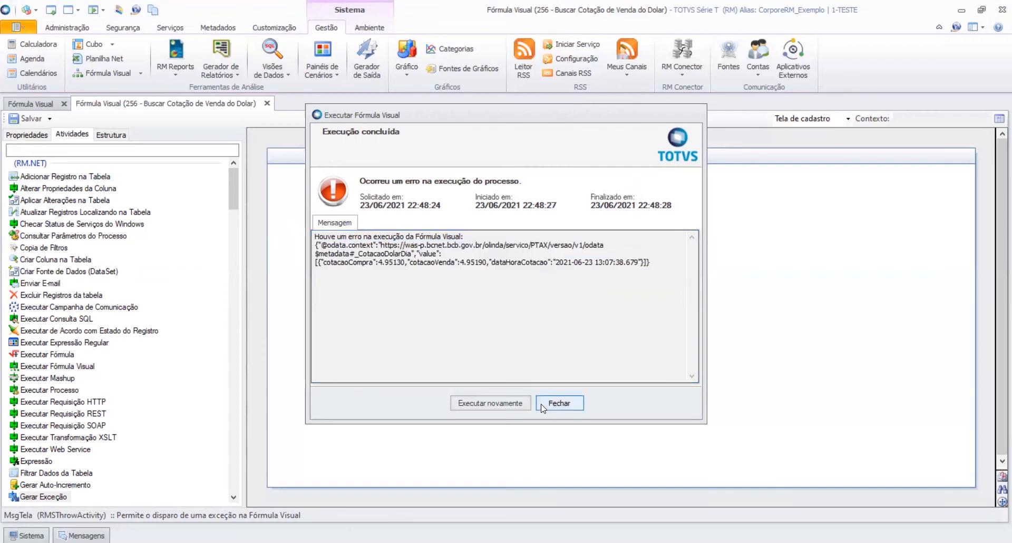
- Check the options available for the Tipo de Autenticação of the BuscarCotacao activity
{"action": "left_click", "coordinate": [604, 205]}
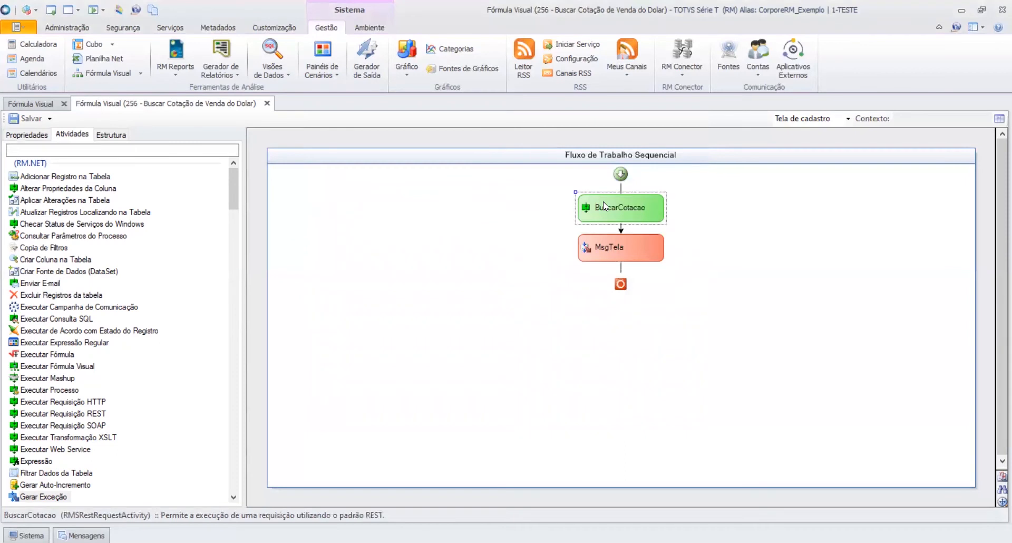
{"action": "left_click", "coordinate": [26, 135]}
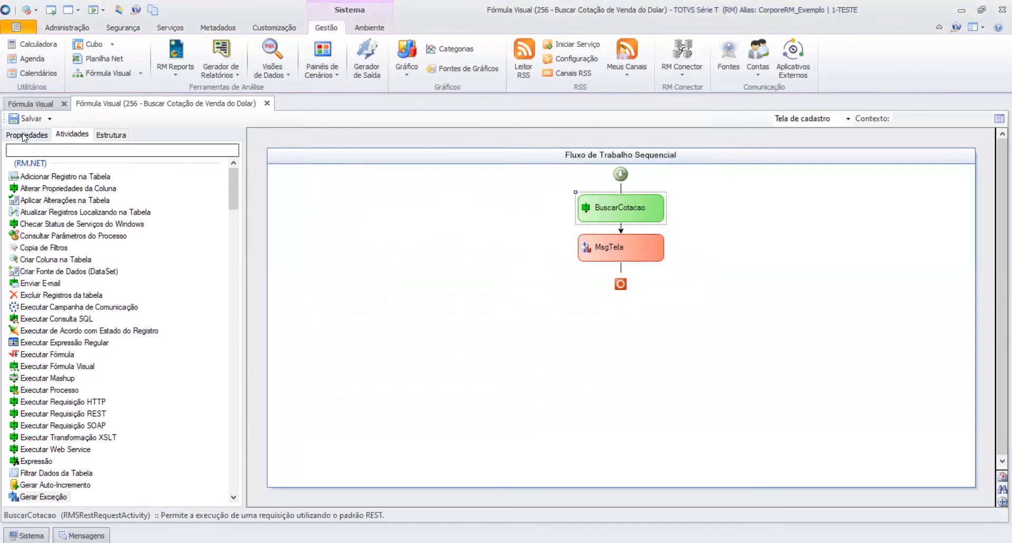
{"action": "left_click_drag", "start_coordinate": [230, 215], "coordinate": [229, 263]}
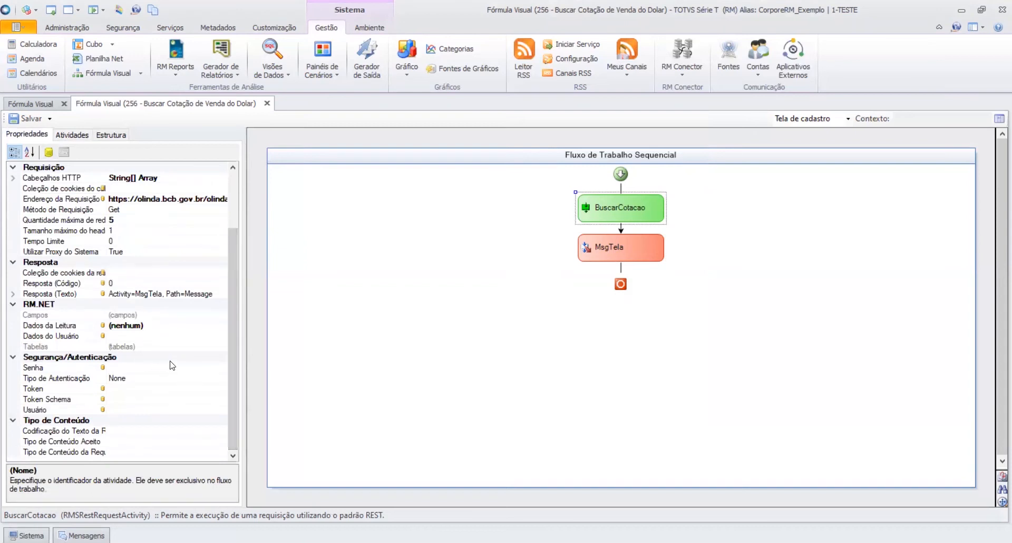
{"action": "left_click", "coordinate": [186, 378]}
{"action": "left_click", "coordinate": [221, 378]}
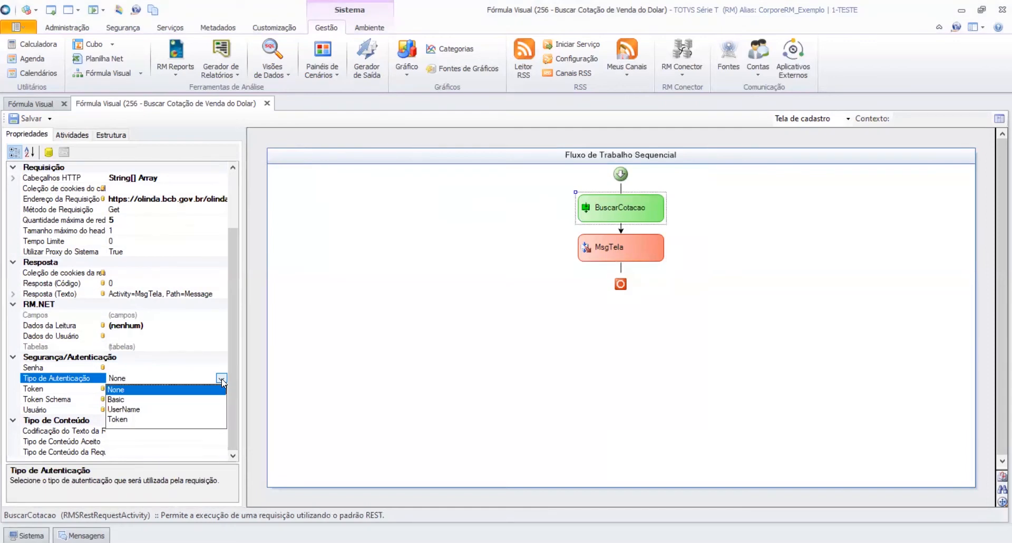
{"action": "left_click", "coordinate": [299, 351]}
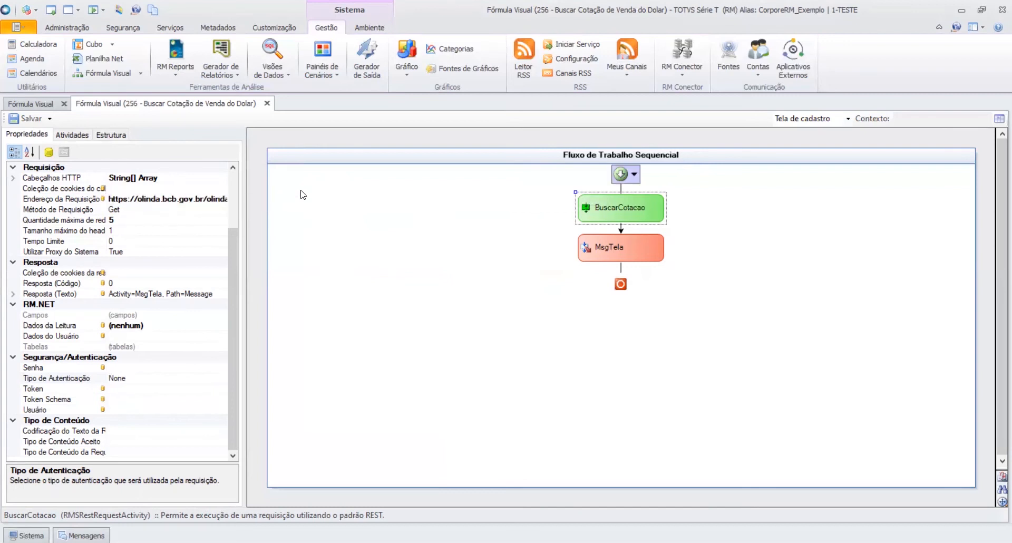
{"action": "left_click", "coordinate": [300, 204]}
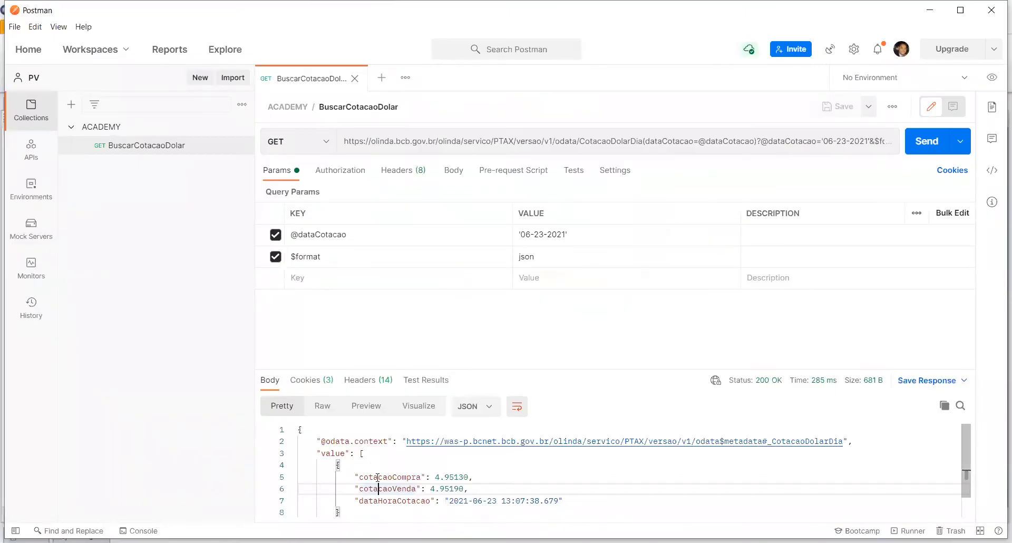
- Examine the cotacaoCompra, cotacaoVenda and dataHoraCotacao fields and their values in the Postman response body
{"action": "double_click", "coordinate": [379, 477]}
{"action": "double_click", "coordinate": [385, 488]}
{"action": "double_click", "coordinate": [384, 501]}
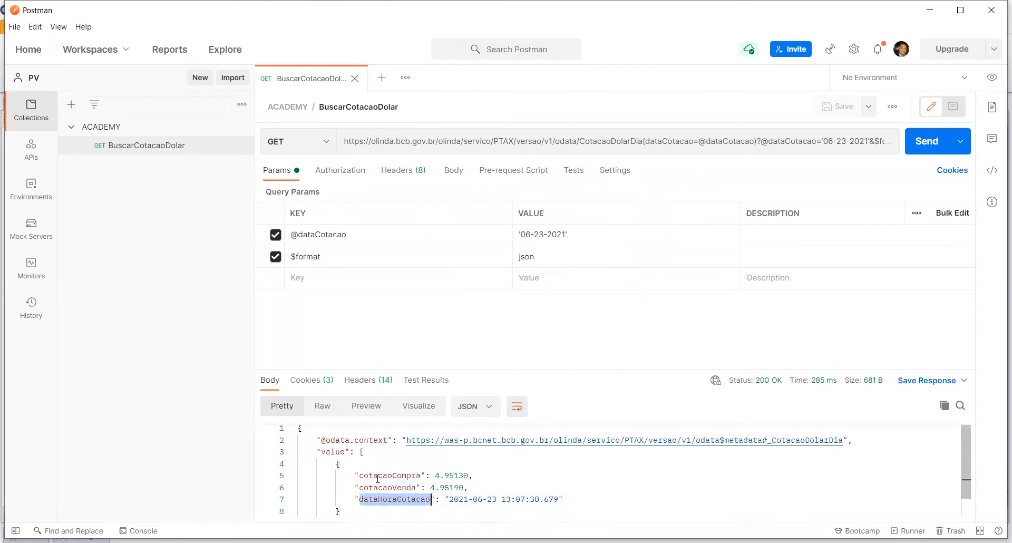
{"action": "double_click", "coordinate": [378, 477]}
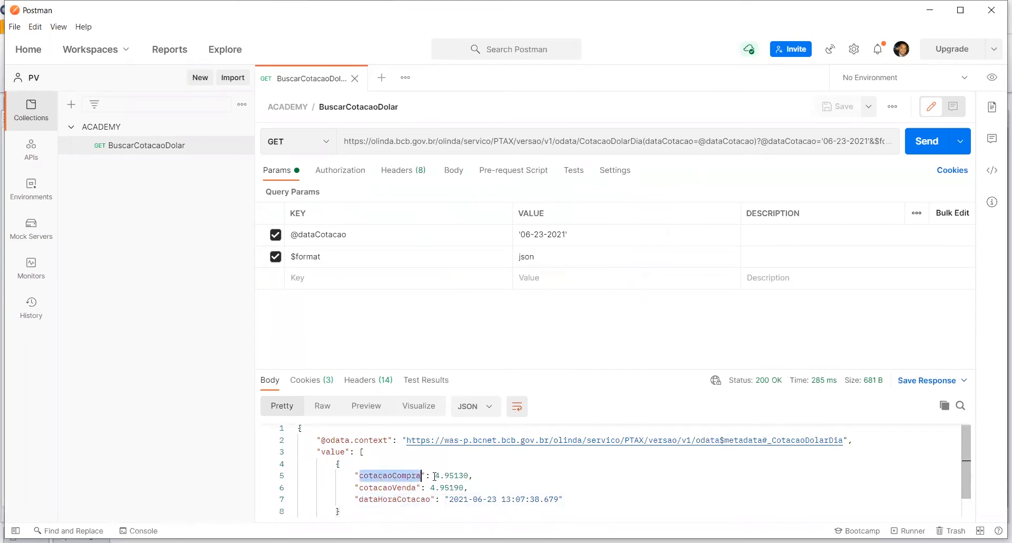
{"action": "left_click_drag", "start_coordinate": [431, 476], "coordinate": [485, 476]}
{"action": "double_click", "coordinate": [398, 488]}
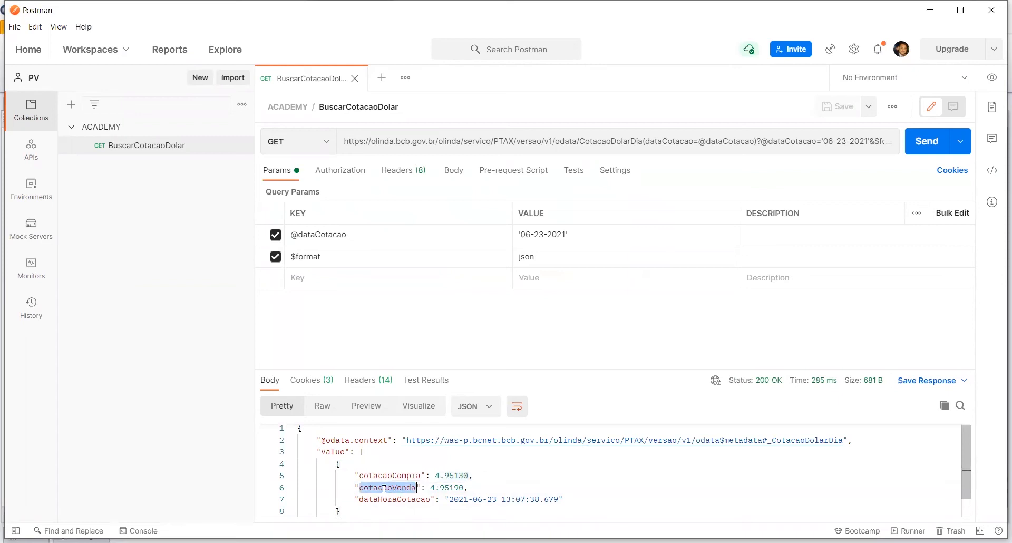
{"action": "double_click", "coordinate": [385, 499]}
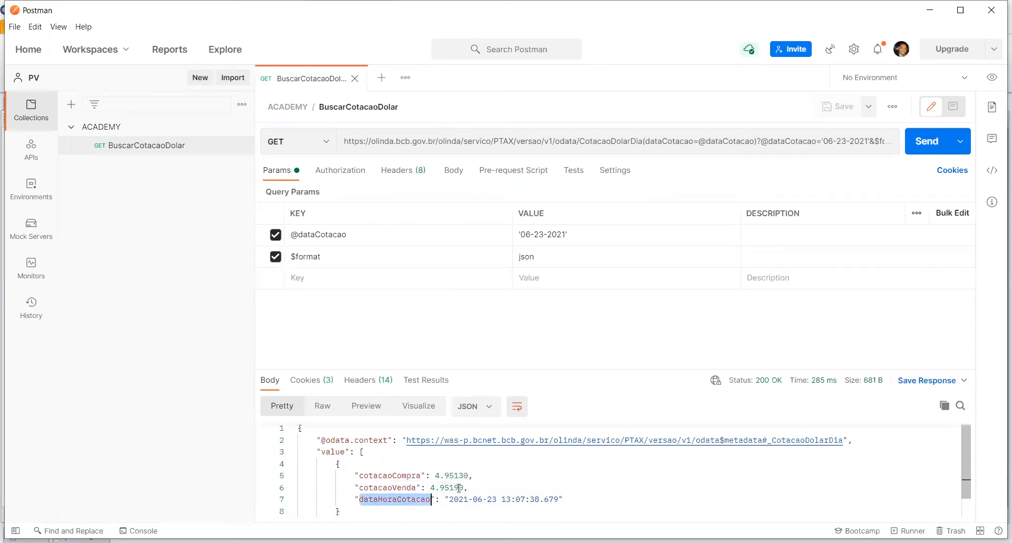
{"action": "double_click", "coordinate": [414, 487]}
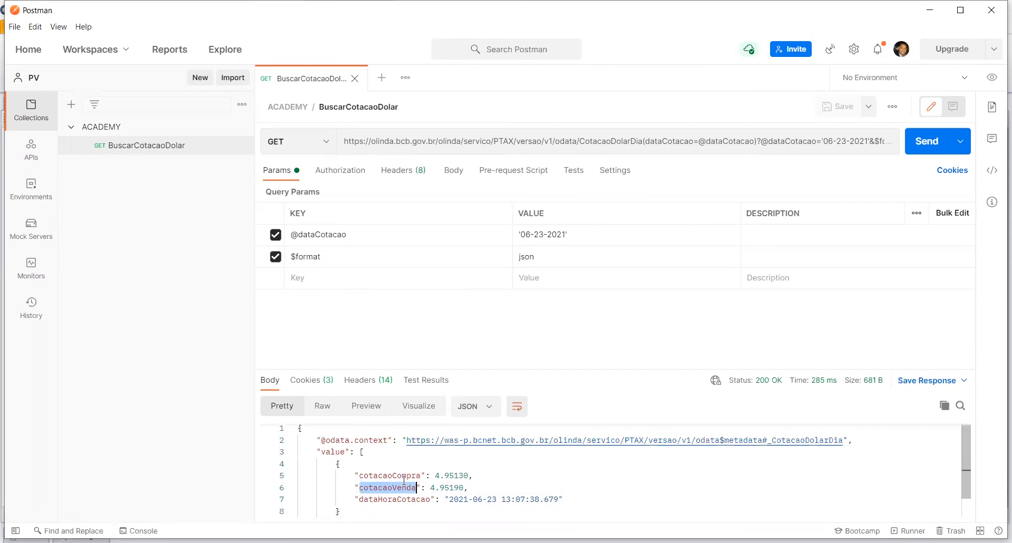
{"action": "left_click_drag", "start_coordinate": [431, 487], "coordinate": [508, 497]}
{"action": "left_click", "coordinate": [504, 487]}
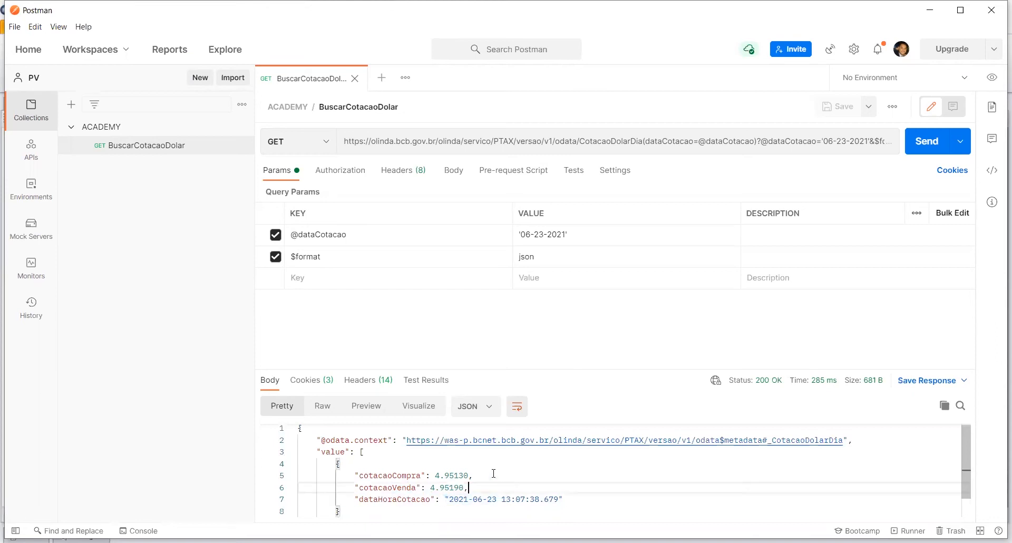
{"action": "left_click", "coordinate": [365, 514]}
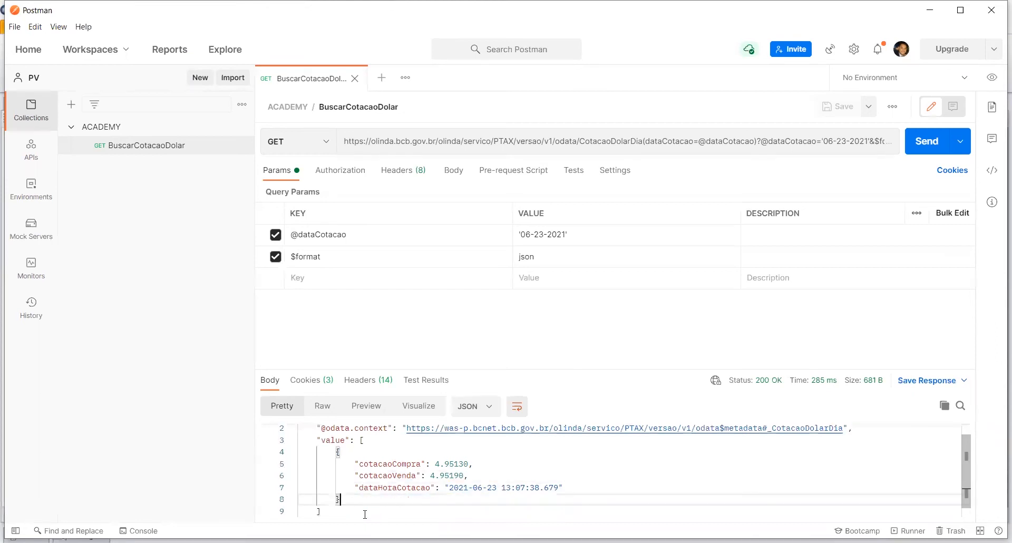
{"action": "scroll", "coordinate": [373, 497], "scroll_direction": "up", "scroll_amount": 1}
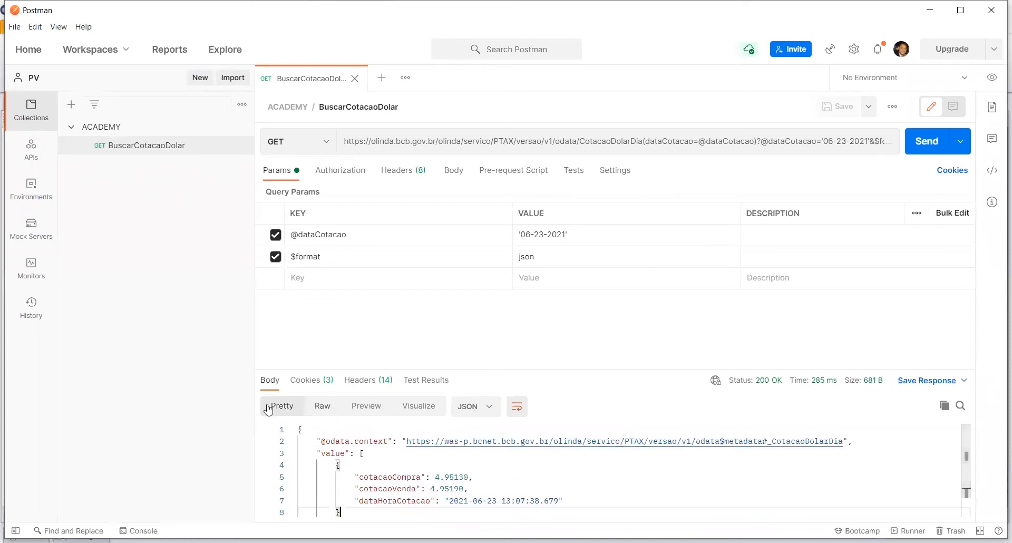
- Back in TOTVS RM, add an Executar Código activity below MsgTela and open its ExecuteCode method
{"action": "left_click", "coordinate": [105, 542]}
{"action": "left_click", "coordinate": [72, 135]}
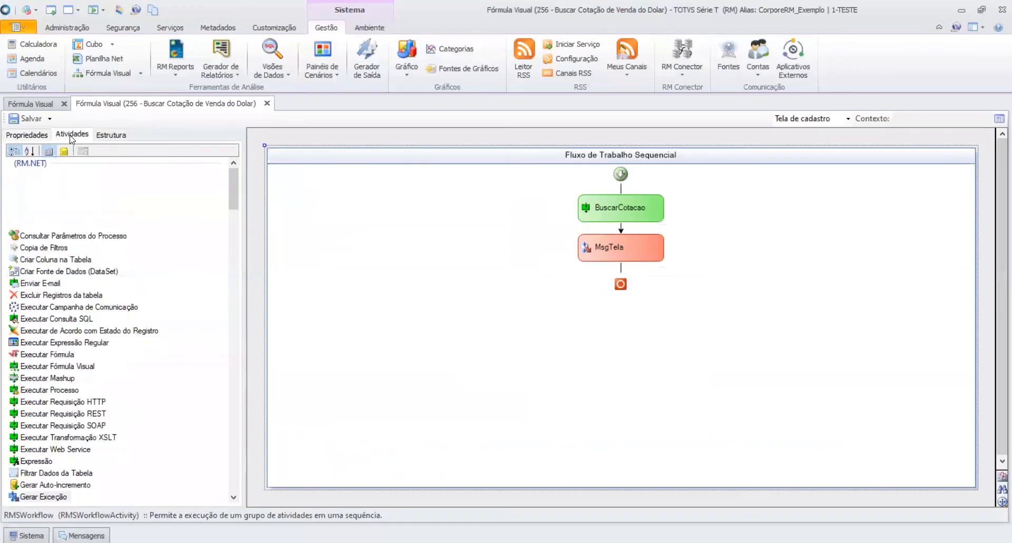
{"action": "left_click_drag", "start_coordinate": [235, 177], "coordinate": [222, 369]}
{"action": "left_click_drag", "start_coordinate": [57, 319], "coordinate": [615, 267]}
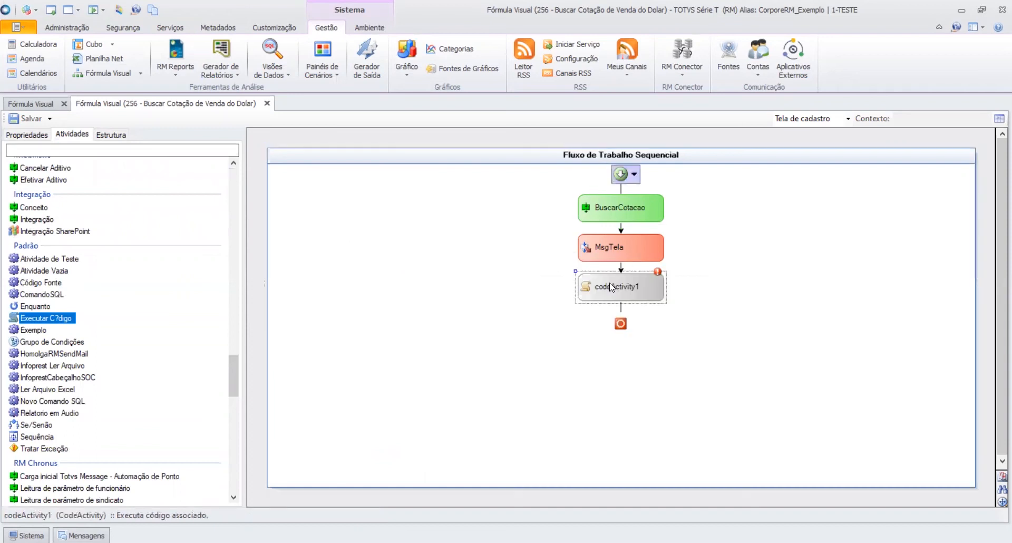
{"action": "double_click", "coordinate": [609, 282]}
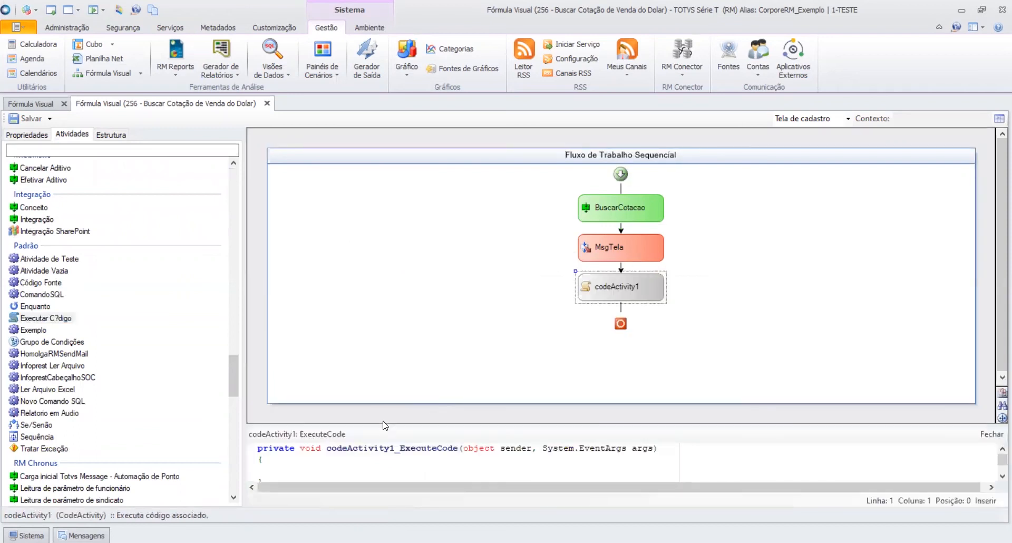
- Enlarge the ExecuteCode editor of the Executar Código activity, close it and delete the activity from the workflow
{"action": "left_click_drag", "start_coordinate": [388, 425], "coordinate": [380, 279]}
{"action": "left_click", "coordinate": [316, 324]}
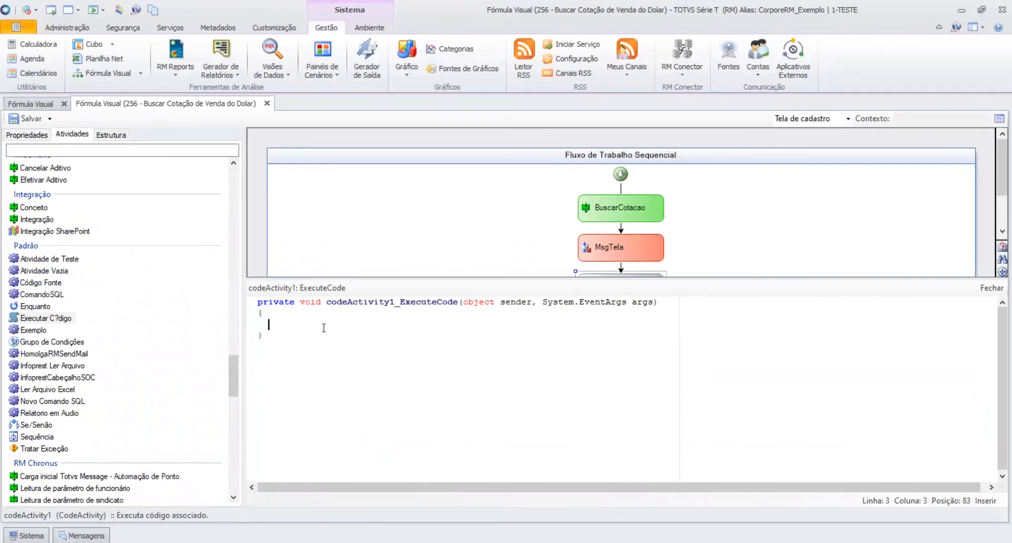
{"action": "left_click", "coordinate": [361, 235]}
{"action": "left_click", "coordinate": [608, 286]}
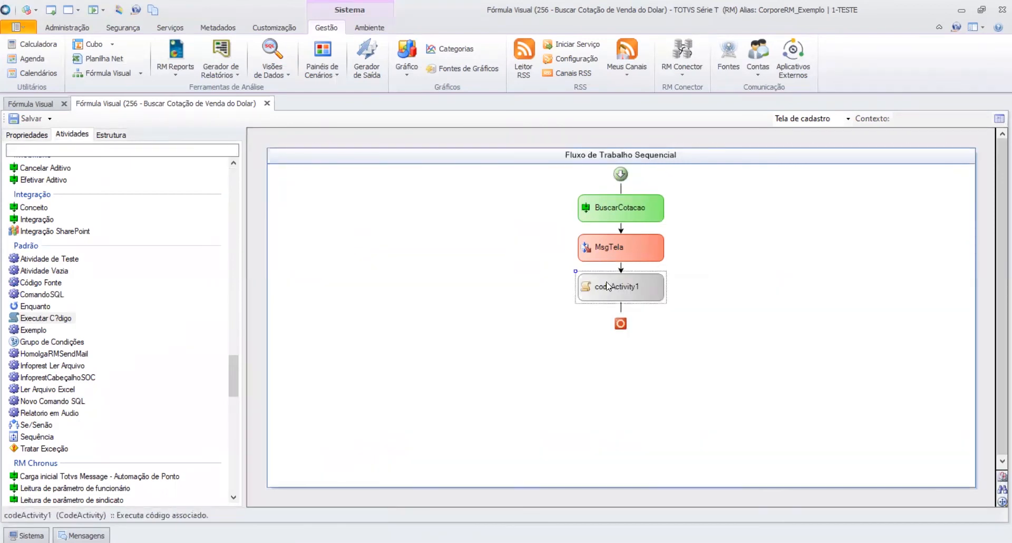
{"action": "key", "text": "Delete"}
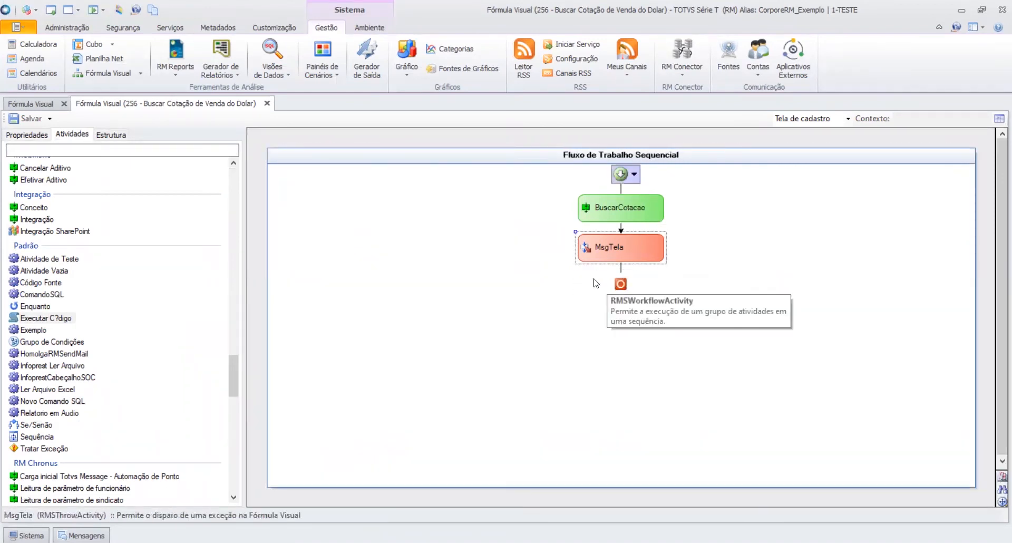
- Display the BuscarCotacao properties, and switch to Postman to review the quotation fields inside the value array of the response
{"action": "left_click", "coordinate": [591, 212]}
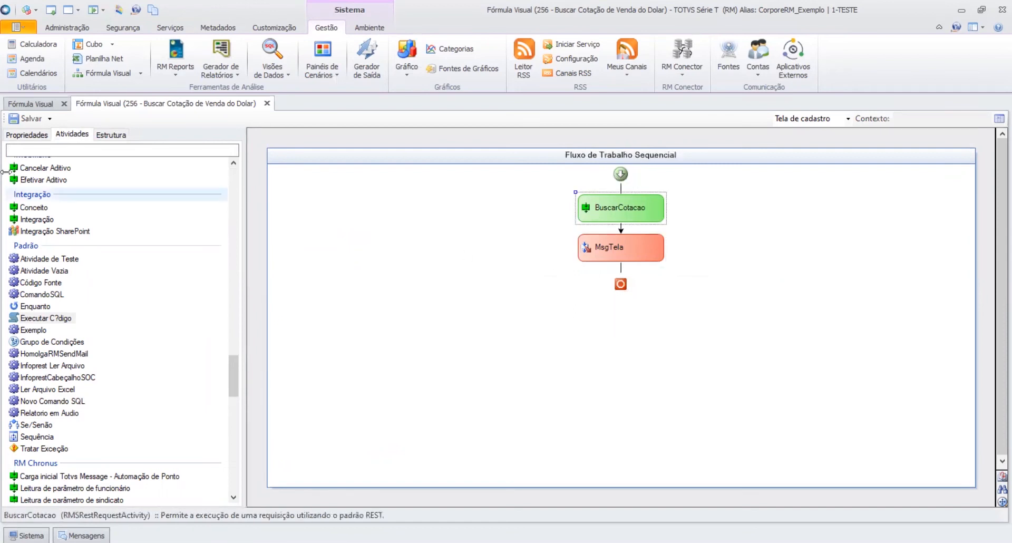
{"action": "left_click", "coordinate": [26, 134]}
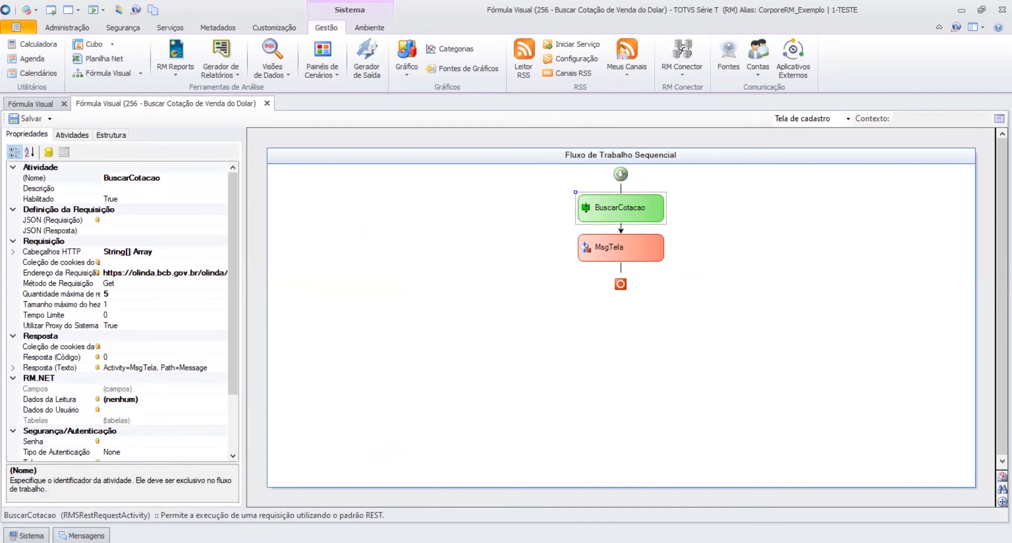
{"action": "key", "text": "alt+Tab"}
{"action": "scroll", "coordinate": [377, 477], "scroll_direction": "down", "scroll_amount": 1}
{"action": "left_click_drag", "start_coordinate": [342, 489], "coordinate": [305, 407]}
{"action": "left_click", "coordinate": [360, 460]}
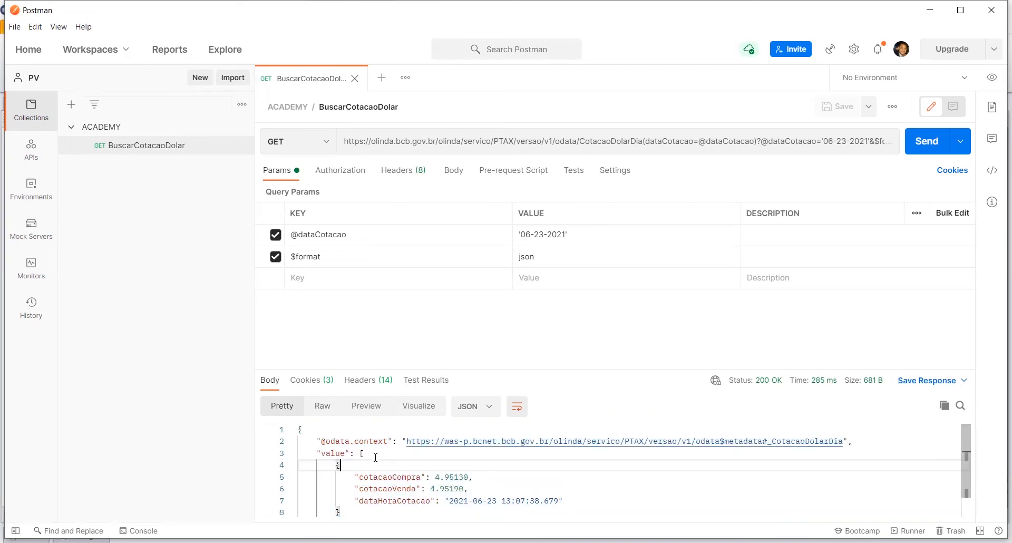
{"action": "double_click", "coordinate": [372, 476]}
{"action": "double_click", "coordinate": [372, 490]}
{"action": "double_click", "coordinate": [373, 500]}
{"action": "double_click", "coordinate": [372, 475]}
{"action": "double_click", "coordinate": [371, 488]}
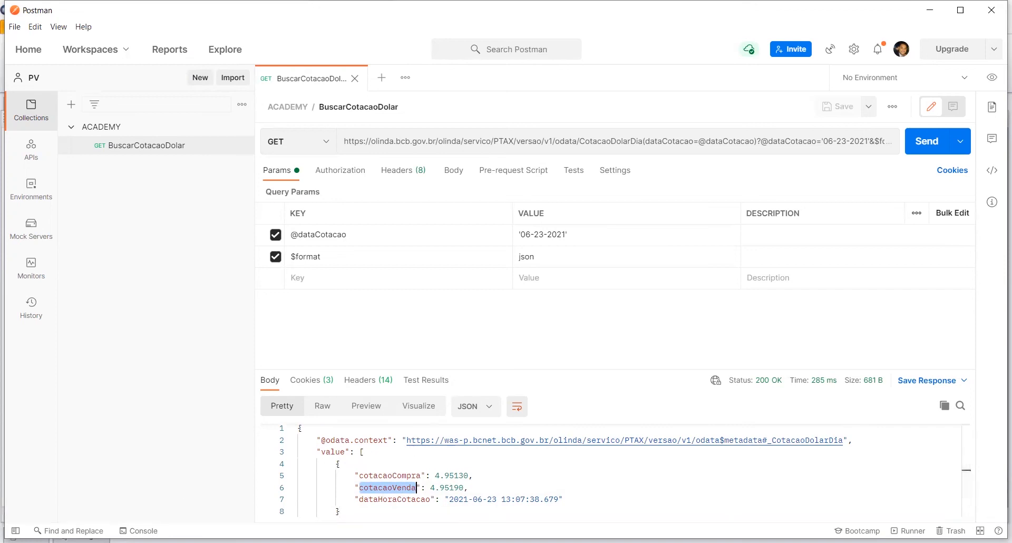
- Return to TOTVS RM and check the JSON (Requisição) and JSON (Resposta) properties of the BuscarCotacao activity
{"action": "key", "text": "alt+Tab"}
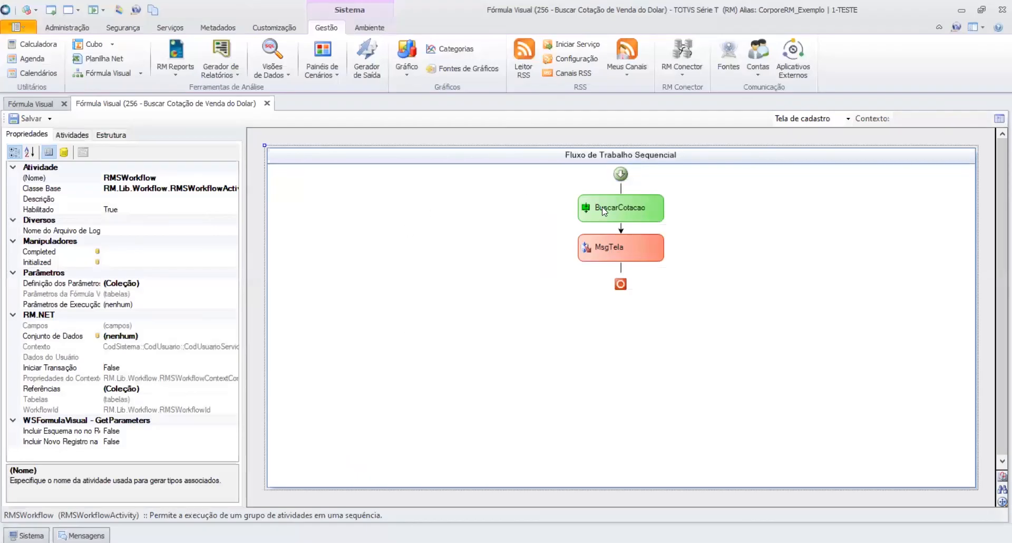
{"action": "left_click", "coordinate": [604, 210]}
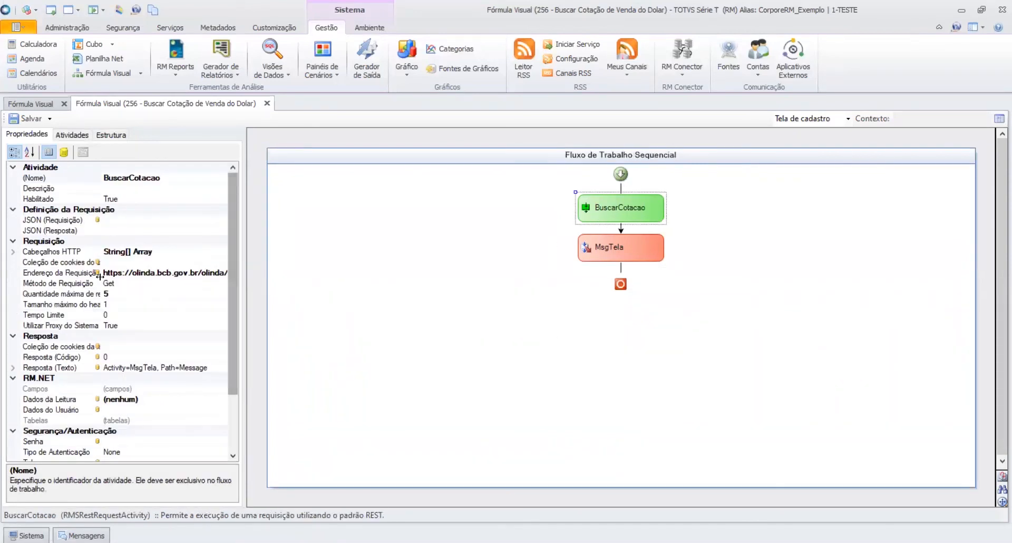
{"action": "left_click", "coordinate": [129, 221]}
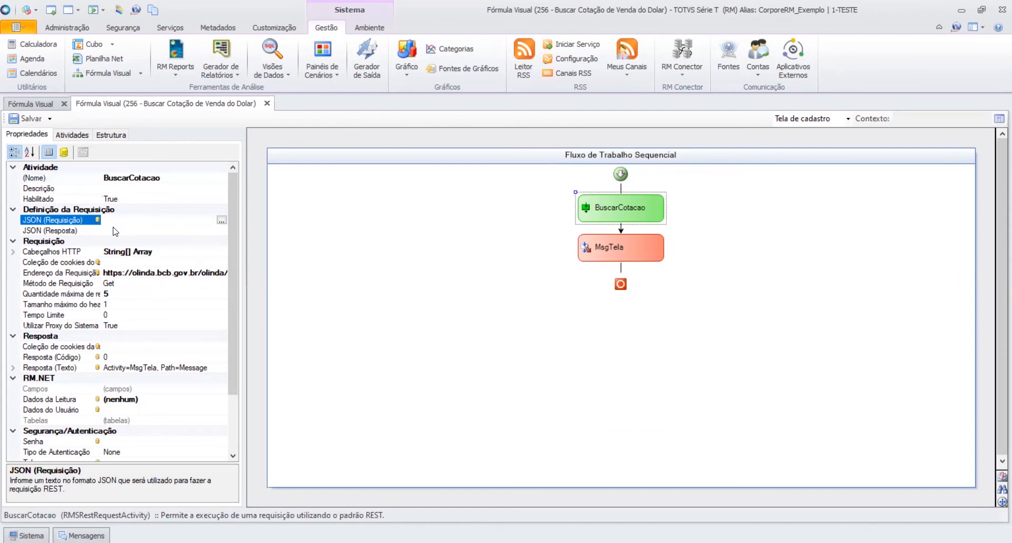
{"action": "left_click", "coordinate": [115, 231]}
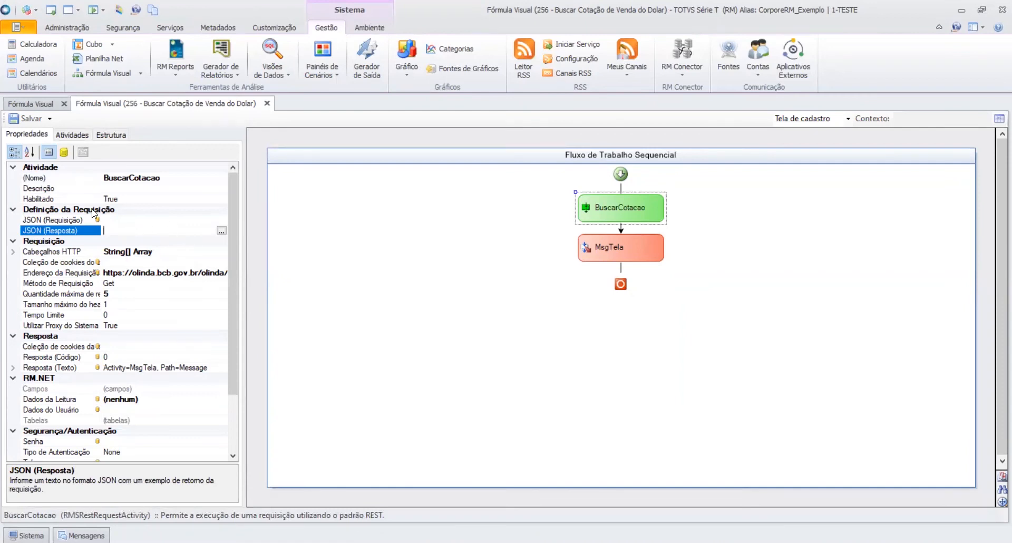
- Save and execute the visual formula, and open the progress details of the execution
{"action": "left_click", "coordinate": [51, 121]}
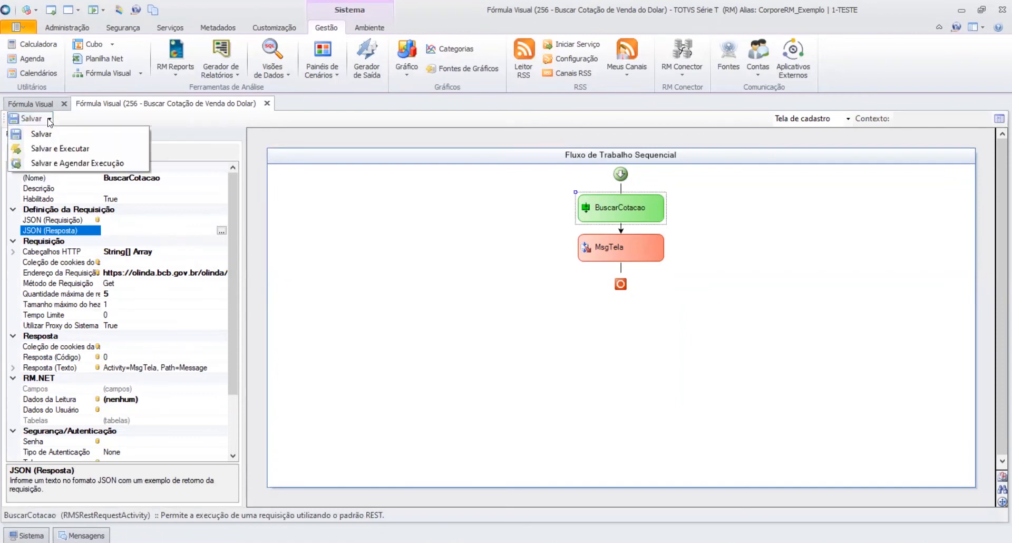
{"action": "left_click", "coordinate": [64, 151]}
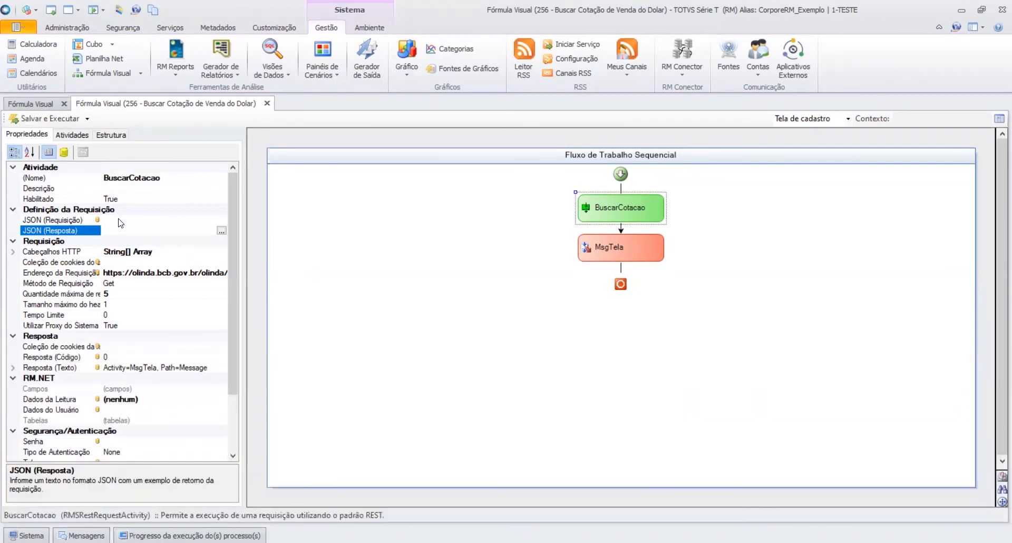
{"action": "left_click", "coordinate": [194, 536]}
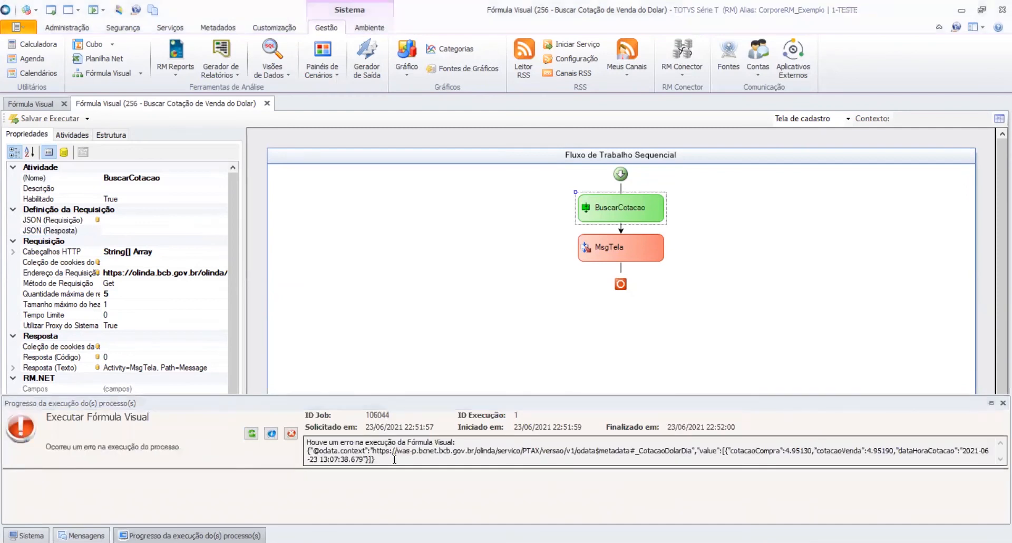
- Copy the complete JSON text, from the opening to the closing brace, out of the execution message
{"action": "triple_click", "coordinate": [393, 458]}
{"action": "left_click", "coordinate": [380, 460]}
{"action": "left_click_drag", "start_coordinate": [379, 460], "coordinate": [299, 452]}
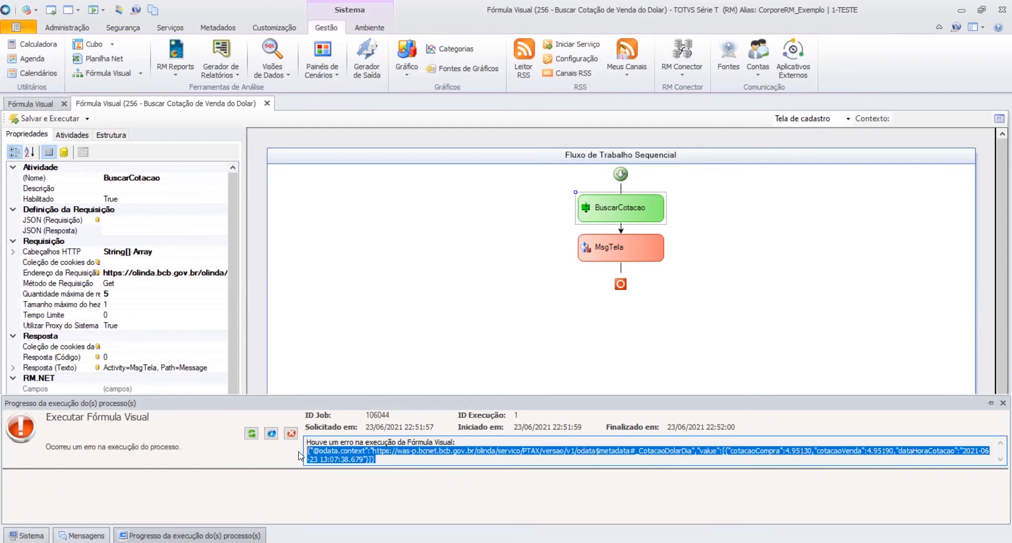
{"action": "left_click", "coordinate": [381, 458]}
{"action": "left_click_drag", "start_coordinate": [381, 460], "coordinate": [295, 454]}
{"action": "left_click", "coordinate": [334, 454]}
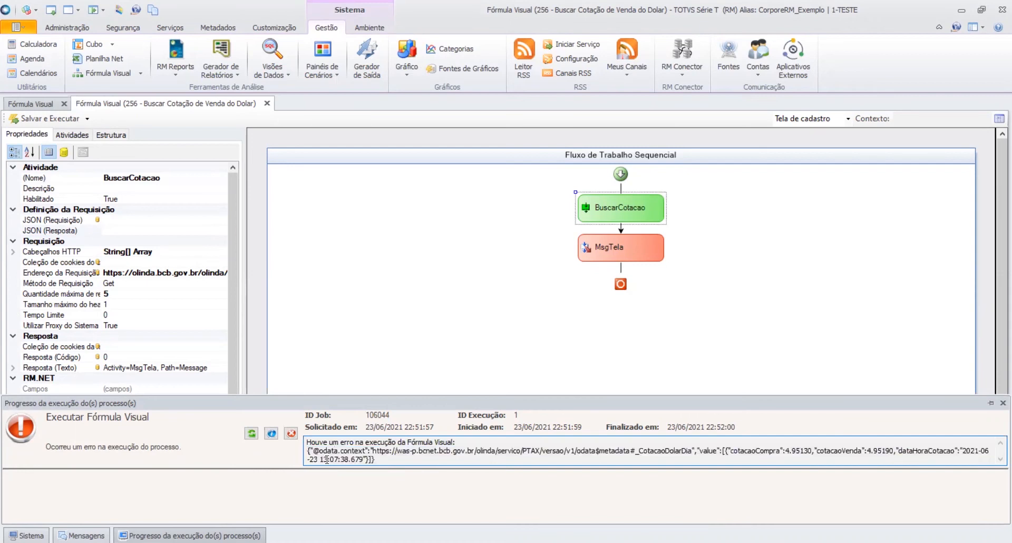
{"action": "left_click_drag", "start_coordinate": [377, 460], "coordinate": [296, 458]}
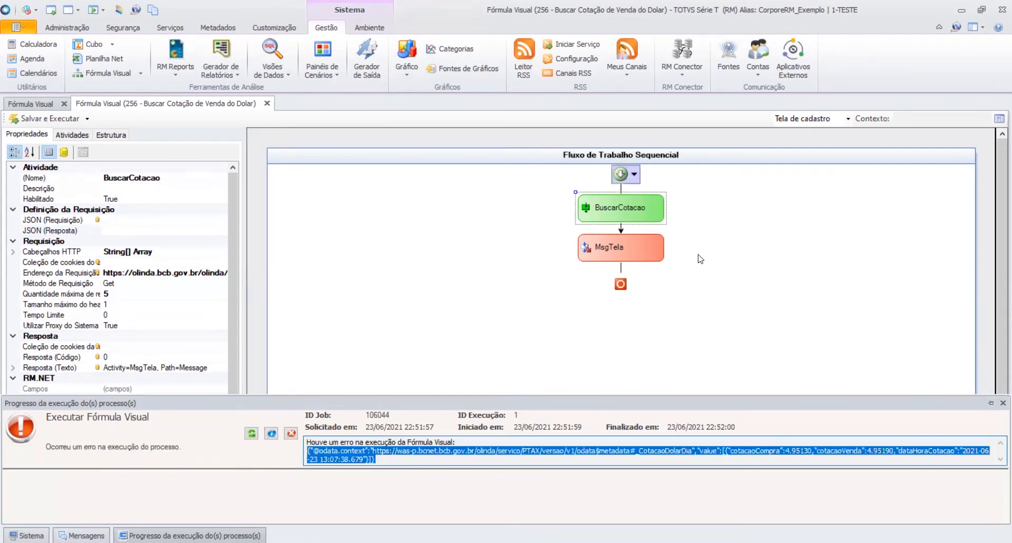
- Paste the copied JSON as the JSON (Resposta) value of the BuscarCotacao activity and confirm it
{"action": "left_click", "coordinate": [612, 209]}
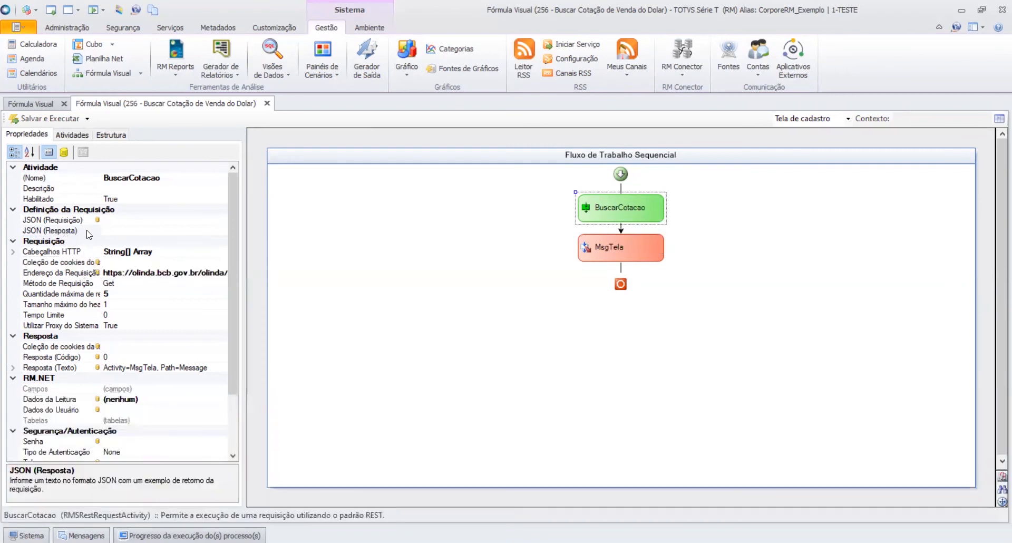
{"action": "left_click", "coordinate": [87, 232]}
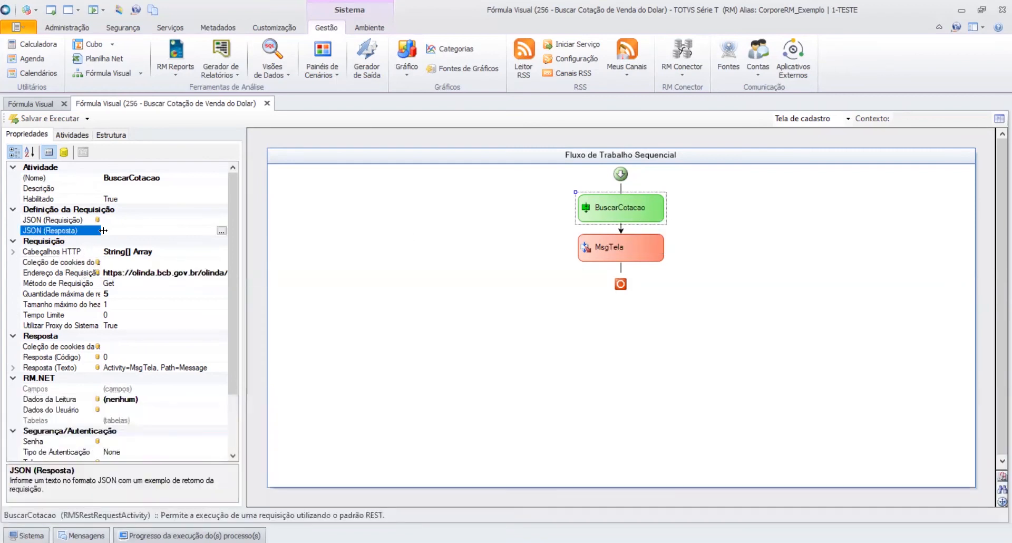
{"action": "left_click", "coordinate": [221, 231]}
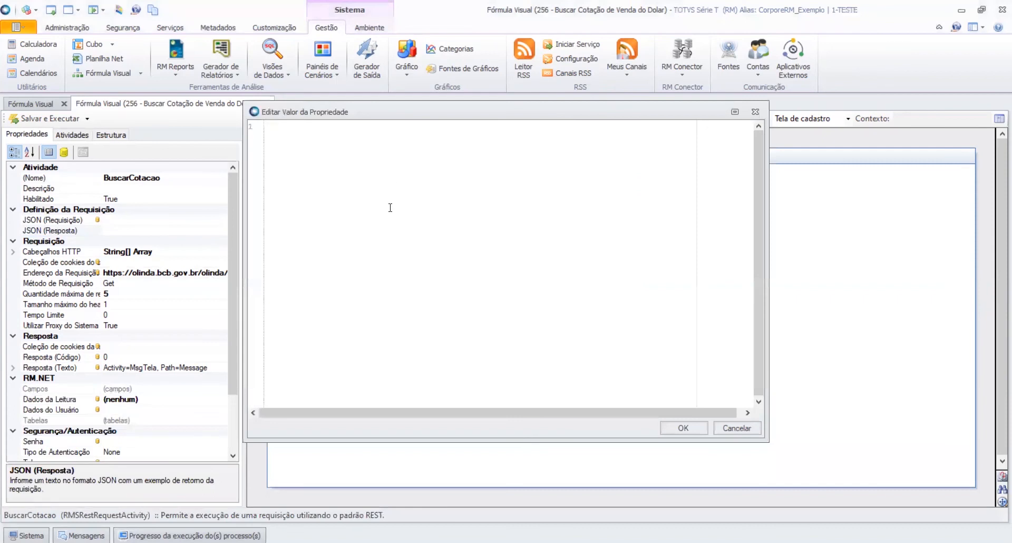
{"action": "key", "text": "ctrl+v"}
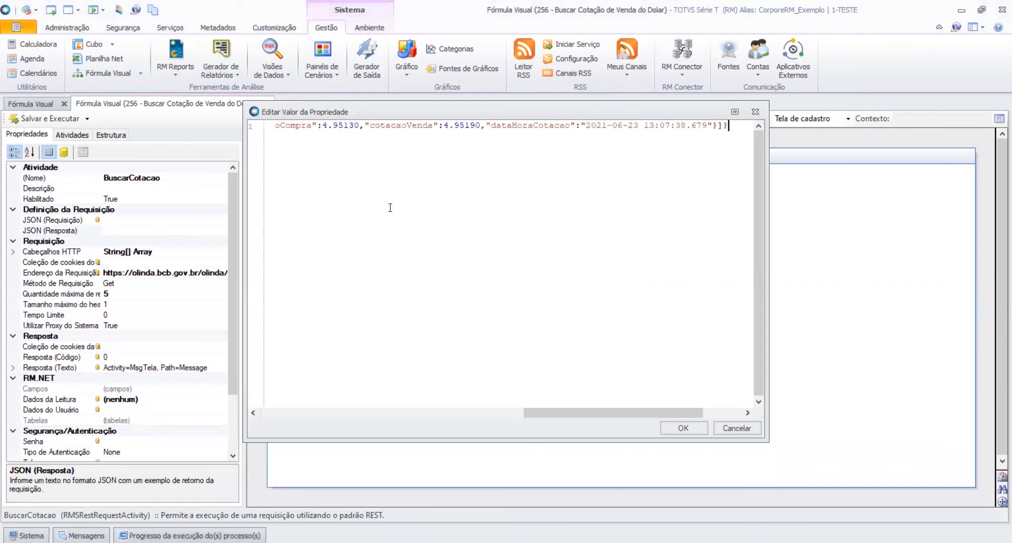
{"action": "left_click_drag", "start_coordinate": [591, 414], "coordinate": [288, 423]}
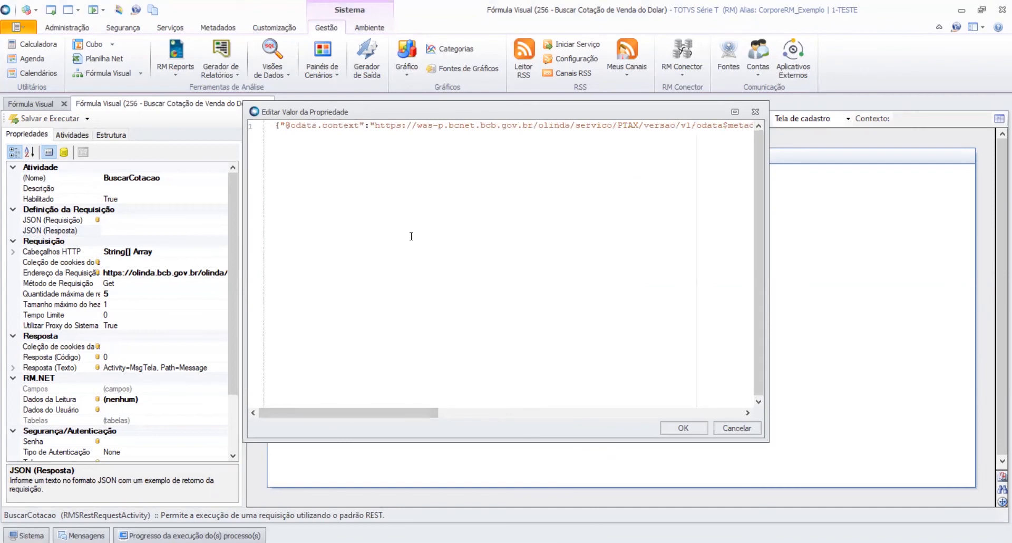
{"action": "left_click", "coordinate": [682, 428]}
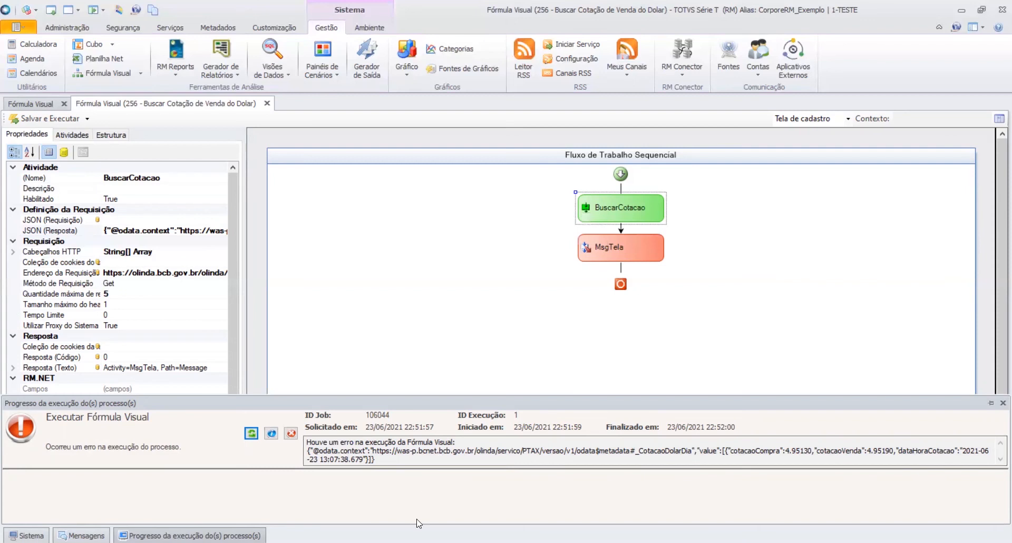
- Review the JSON text in the execution message and compare the properties of the MsgTela and BuscarCotacao activities
{"action": "left_click_drag", "start_coordinate": [385, 456], "coordinate": [297, 453]}
{"action": "left_click", "coordinate": [551, 228]}
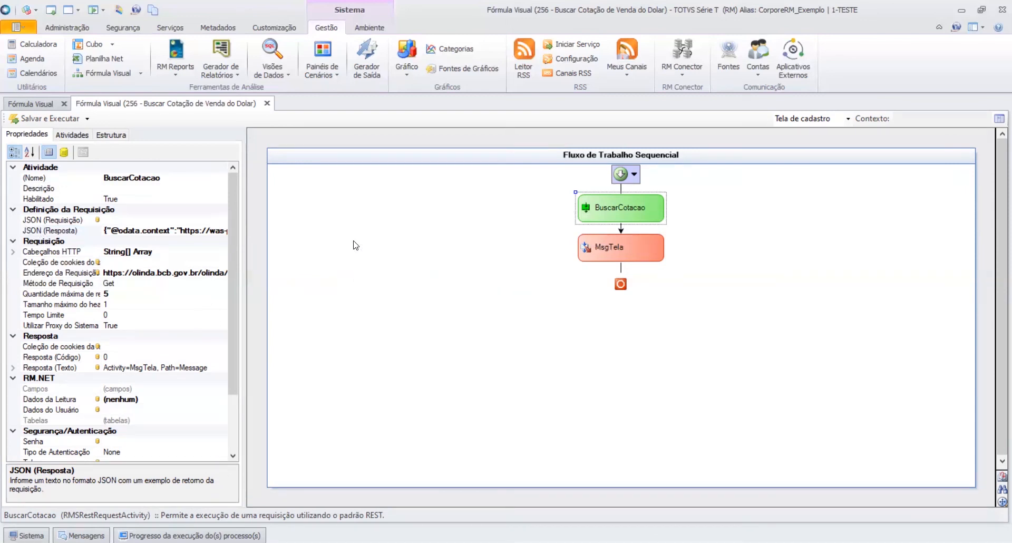
{"action": "left_click", "coordinate": [597, 240]}
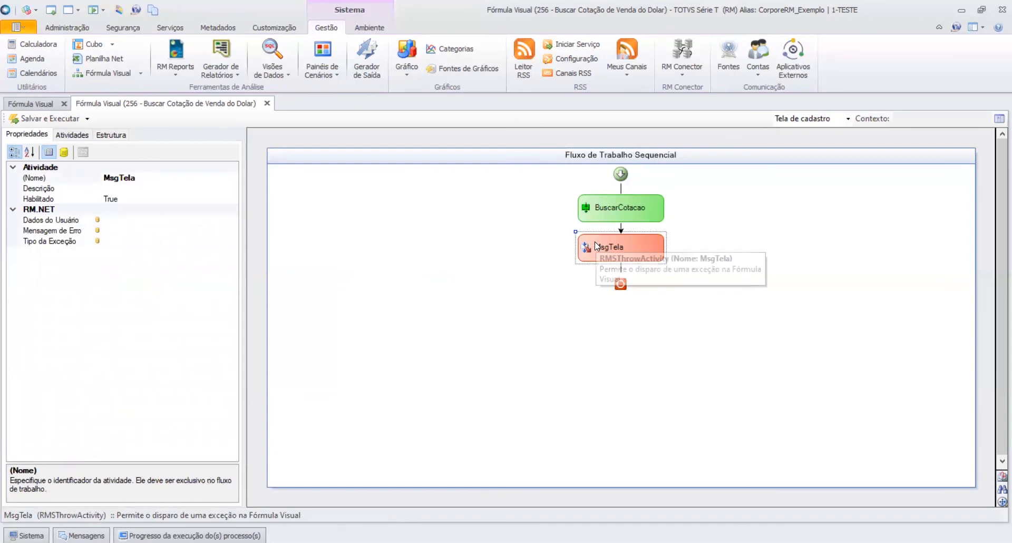
{"action": "left_click", "coordinate": [620, 210]}
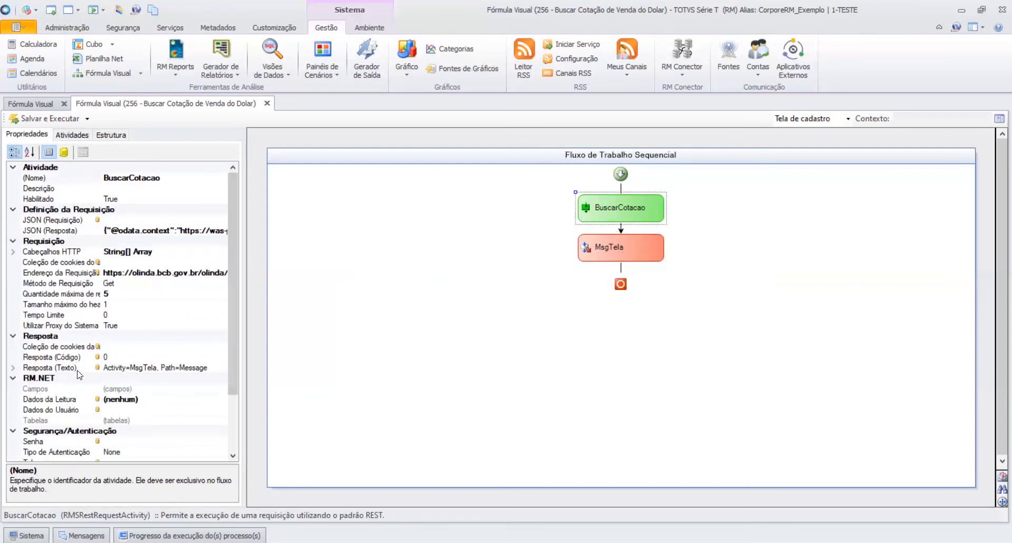
{"action": "left_click", "coordinate": [589, 246]}
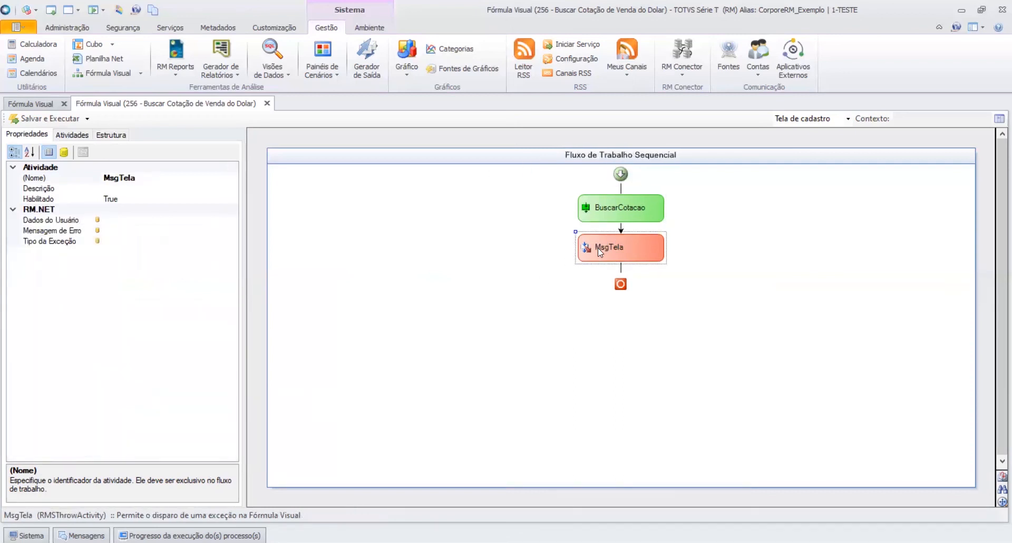
- Clear the Resposta (Texto) binding of the BuscarCotacao activity that points to the Message of MsgTela
{"action": "left_click", "coordinate": [614, 205]}
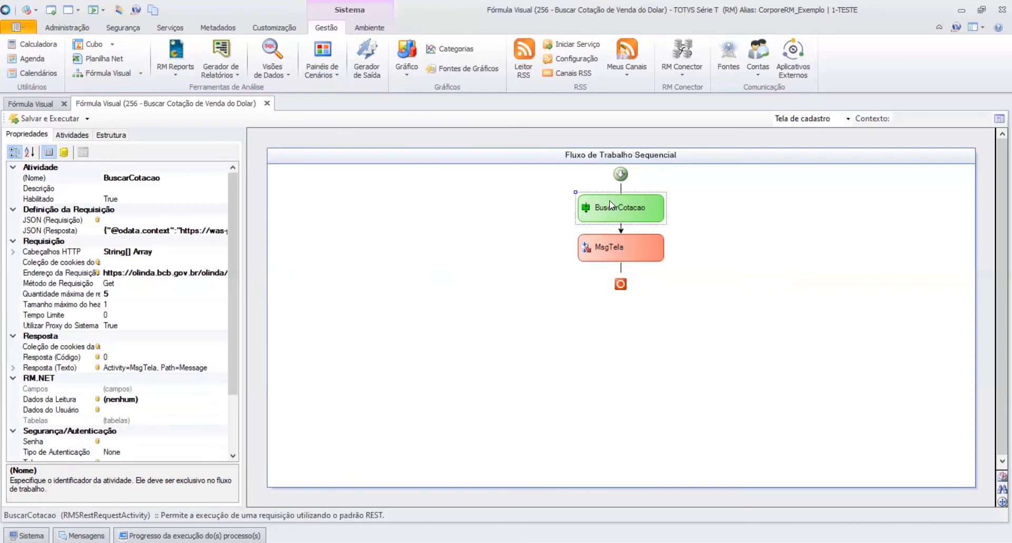
{"action": "left_click", "coordinate": [174, 368]}
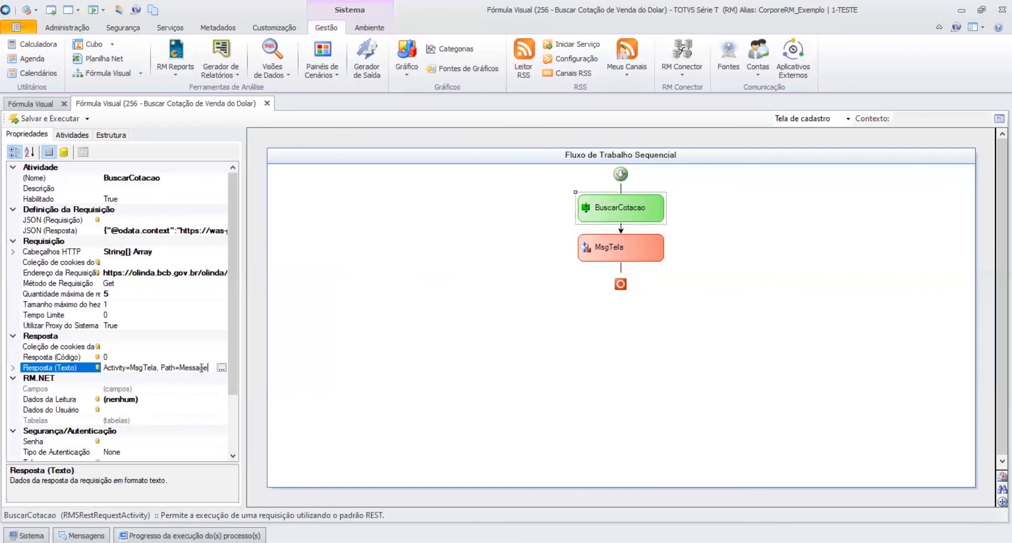
{"action": "left_click", "coordinate": [75, 371]}
{"action": "key", "text": "Delete"}
- Open the binding editor for the Mensagem de Erro of MsgTela and expand the Tables of the BuscarCotacao activity
{"action": "left_click", "coordinate": [600, 245]}
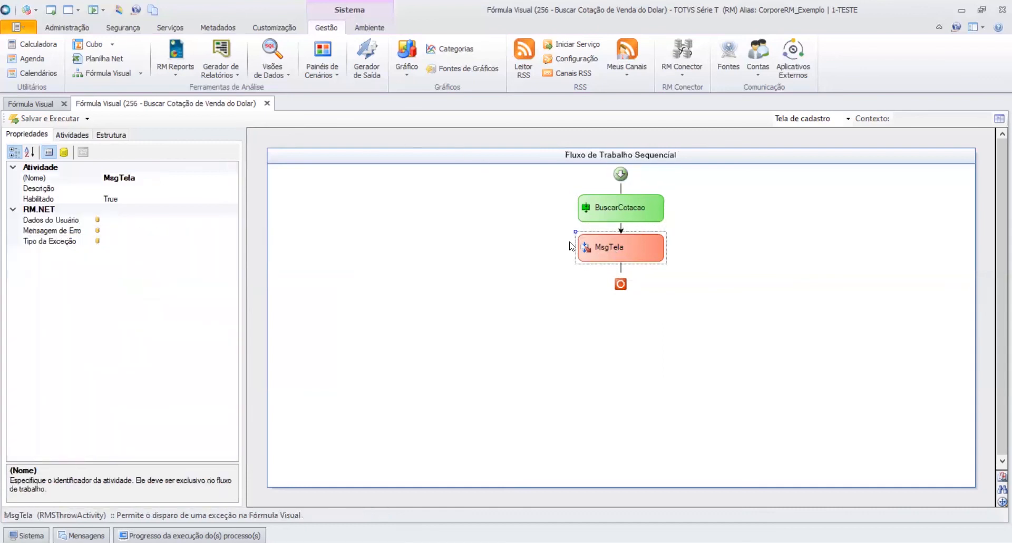
{"action": "left_click", "coordinate": [64, 154]}
{"action": "left_click", "coordinate": [131, 188]}
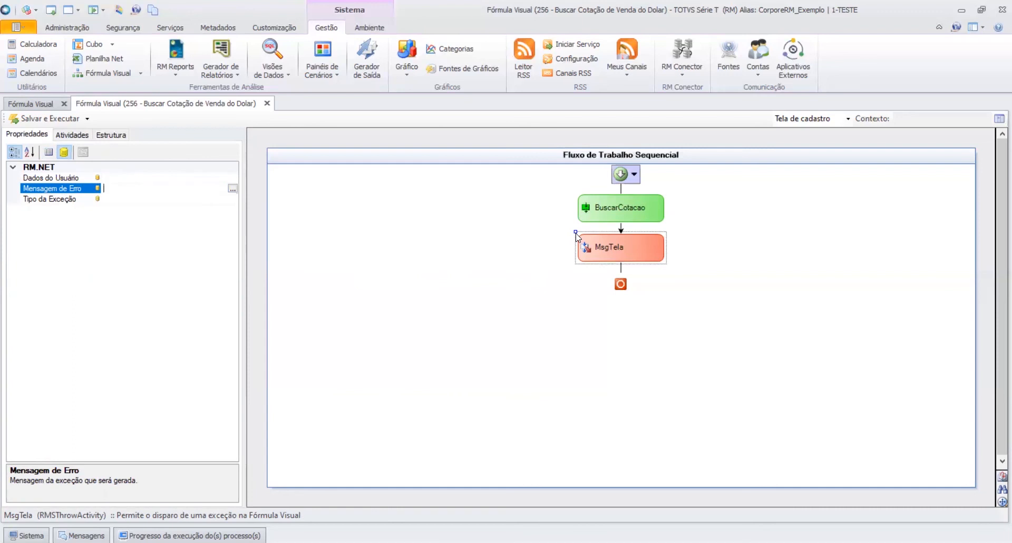
{"action": "left_click", "coordinate": [233, 190]}
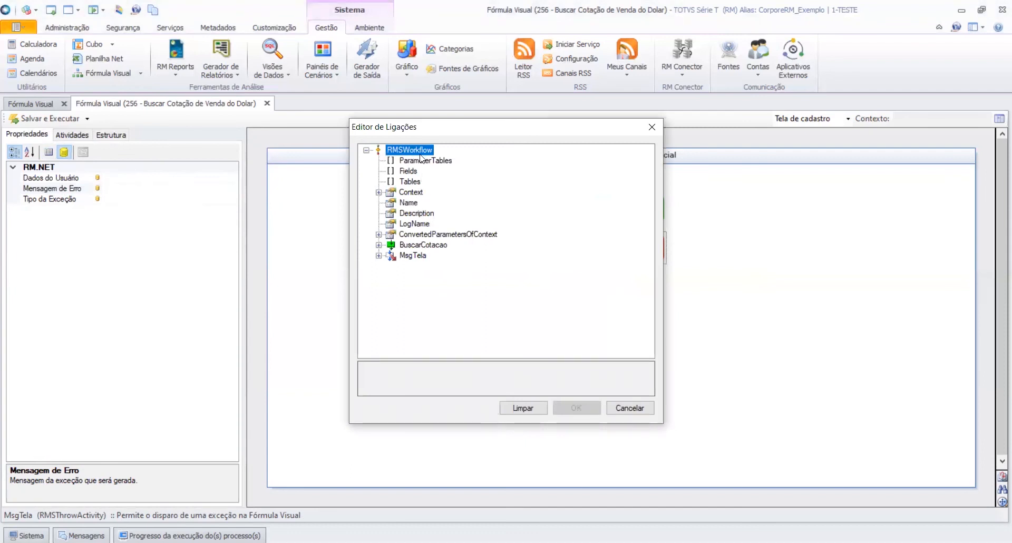
{"action": "left_click", "coordinate": [414, 245]}
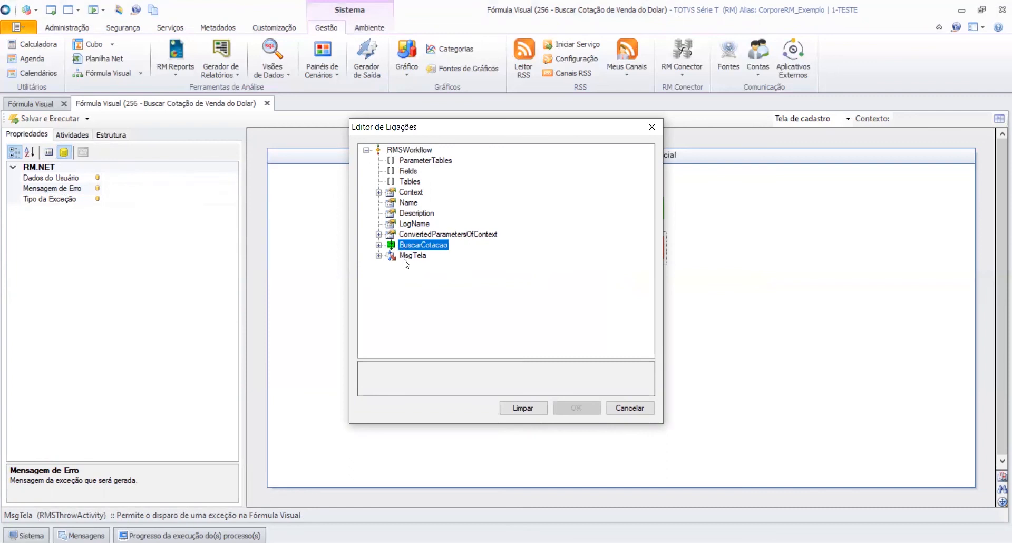
{"action": "left_click", "coordinate": [379, 245]}
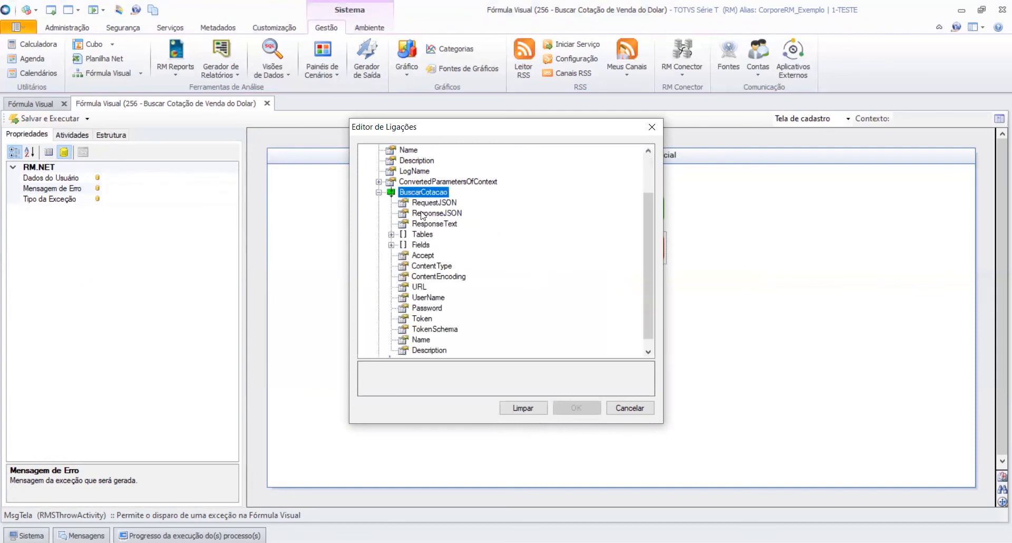
{"action": "left_click", "coordinate": [425, 235]}
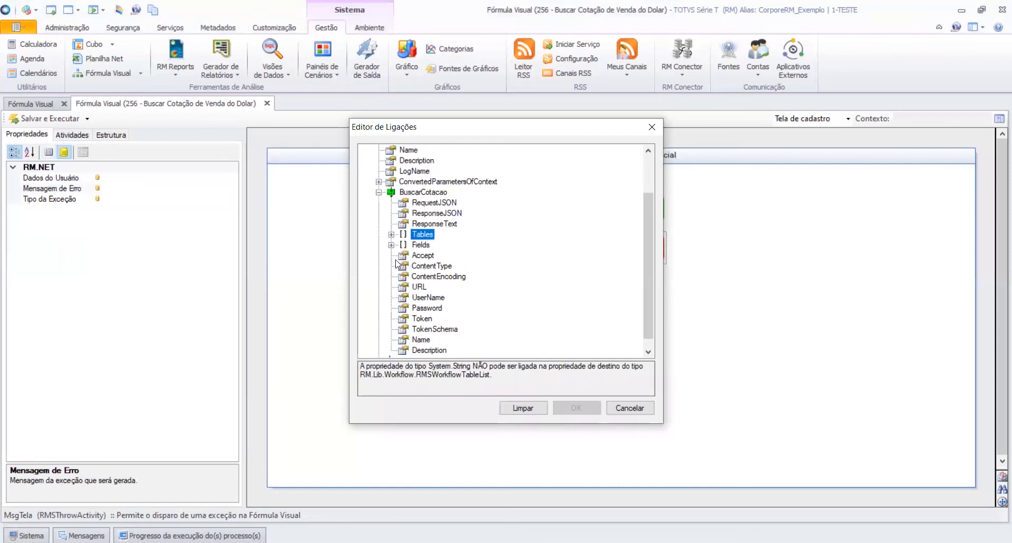
{"action": "left_click", "coordinate": [391, 235]}
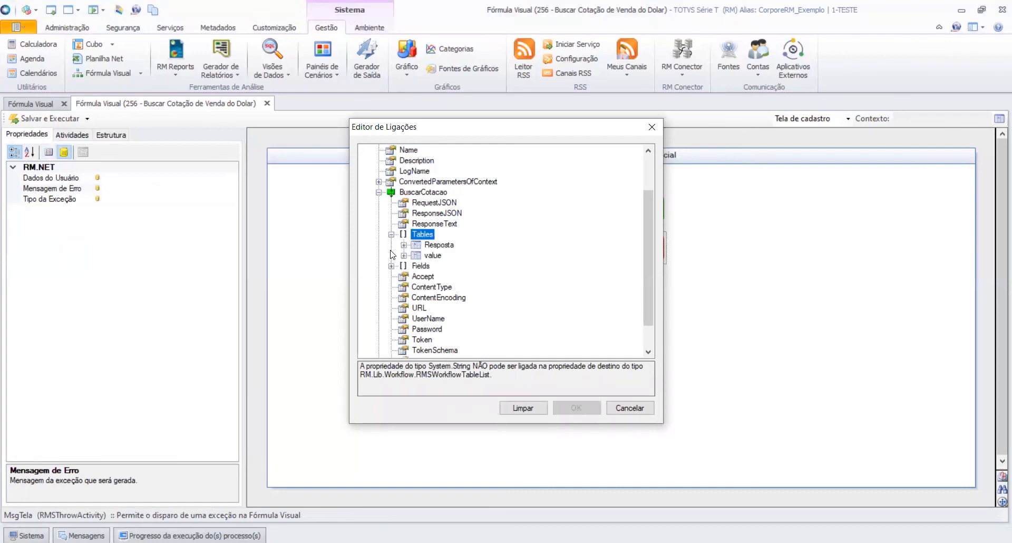
{"action": "left_click", "coordinate": [439, 245]}
{"action": "left_click", "coordinate": [437, 256]}
{"action": "left_click", "coordinate": [404, 245]}
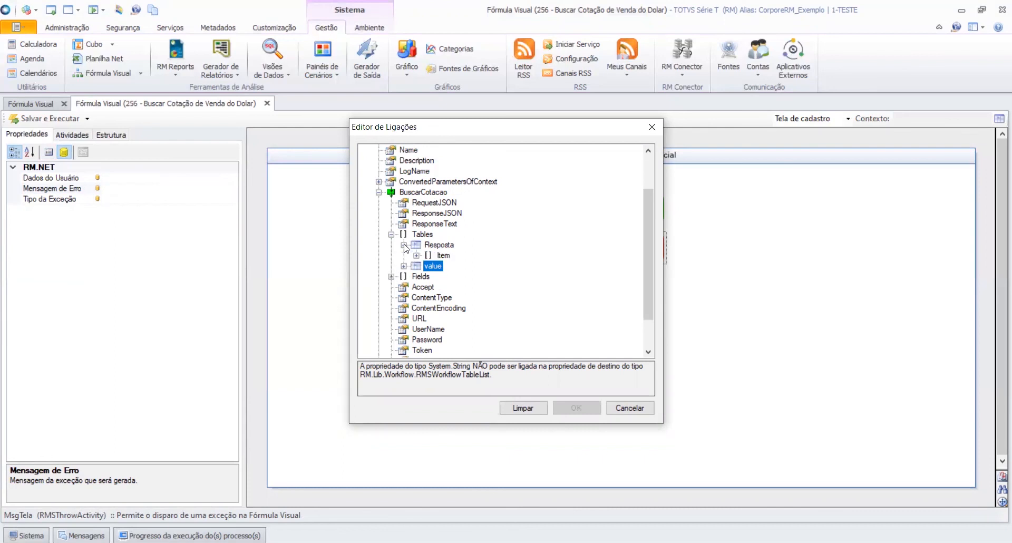
{"action": "left_click", "coordinate": [416, 255]}
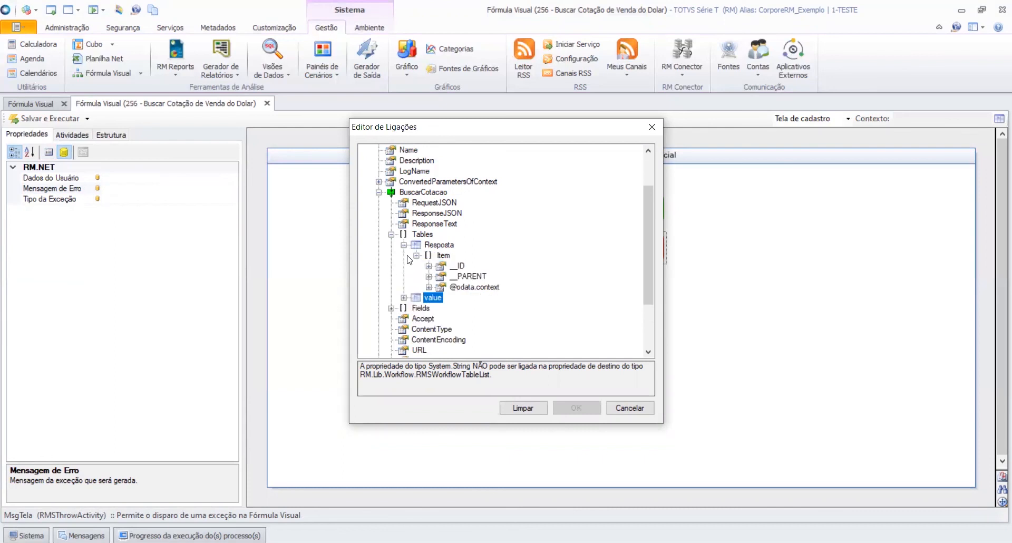
{"action": "left_click", "coordinate": [462, 266]}
{"action": "left_click", "coordinate": [471, 277]}
{"action": "left_click", "coordinate": [468, 288]}
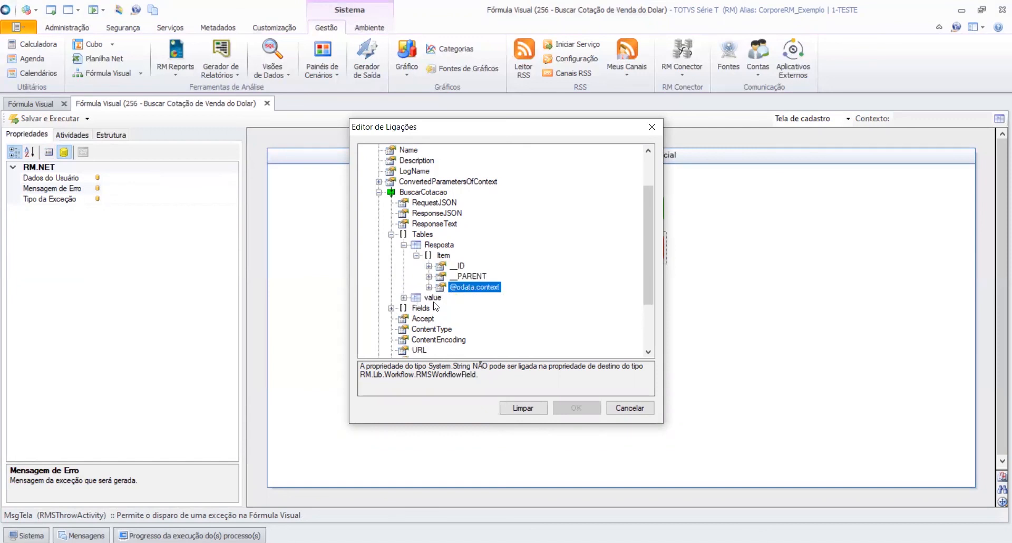
- Expand the Item of the value table and examine its cotacaoCompra, cotacaoVenda and dataHoraCotacao fields
{"action": "left_click", "coordinate": [404, 298]}
{"action": "left_click", "coordinate": [415, 309]}
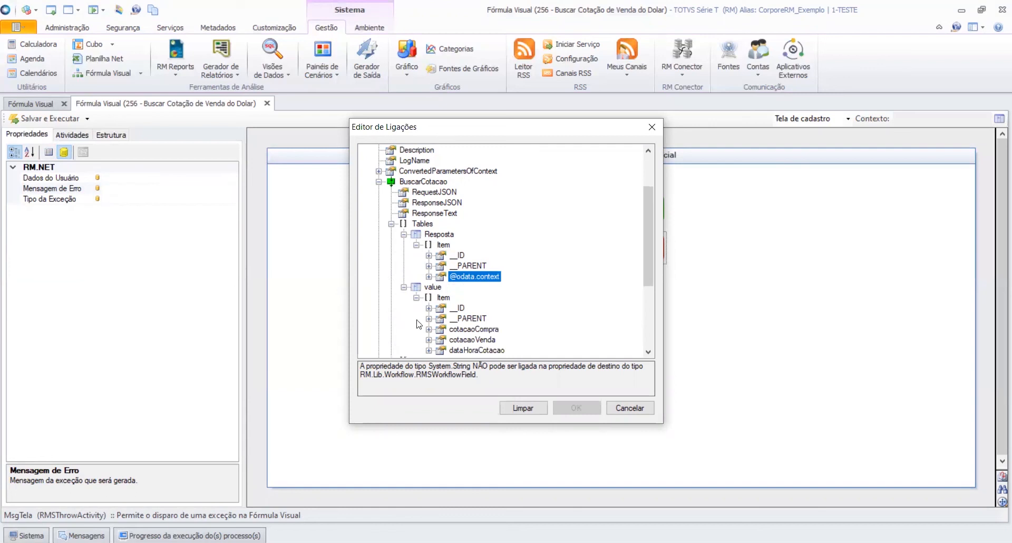
{"action": "scroll", "coordinate": [459, 331], "scroll_direction": "down", "scroll_amount": 1}
{"action": "left_click", "coordinate": [473, 298]}
{"action": "left_click", "coordinate": [468, 309]}
{"action": "left_click", "coordinate": [470, 318]}
{"action": "left_click", "coordinate": [477, 309]}
{"action": "left_click", "coordinate": [481, 297]}
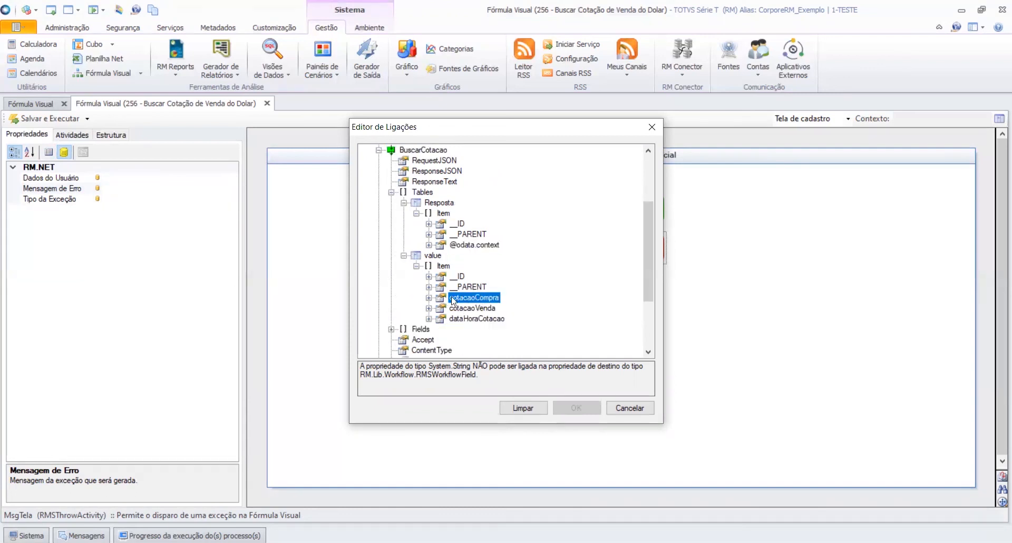
{"action": "left_click", "coordinate": [464, 318]}
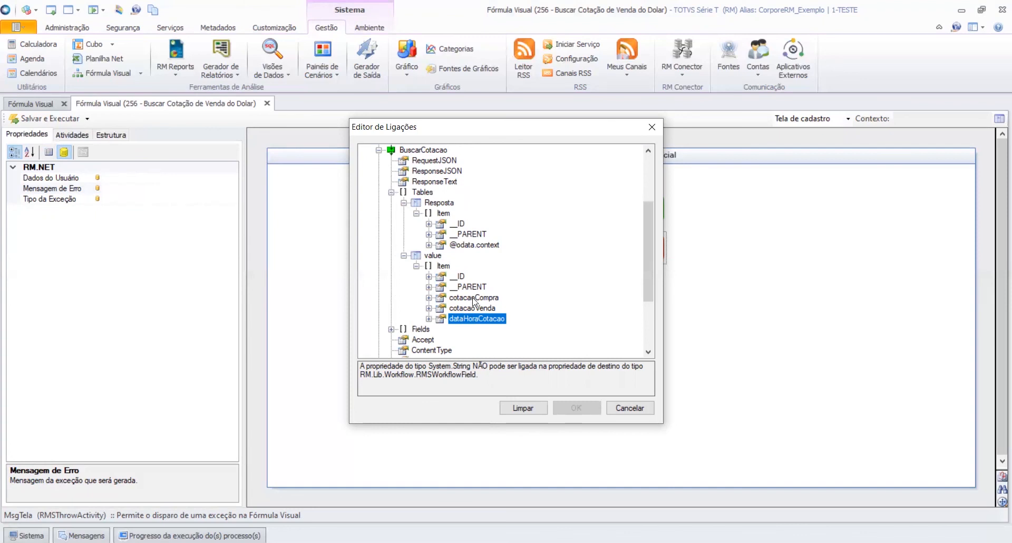
{"action": "left_click", "coordinate": [473, 298]}
{"action": "left_click", "coordinate": [471, 308]}
{"action": "left_click", "coordinate": [464, 318]}
{"action": "left_click", "coordinate": [464, 310]}
{"action": "left_click", "coordinate": [471, 309]}
{"action": "left_click", "coordinate": [473, 320]}
{"action": "left_click", "coordinate": [472, 299]}
{"action": "left_click", "coordinate": [471, 308]}
{"action": "left_click", "coordinate": [468, 319]}
{"action": "left_click", "coordinate": [463, 311]}
- Bind the Mensagem de Erro of MsgTela to the AsString property of cotacaoVenda in the value table
{"action": "left_click", "coordinate": [429, 308]}
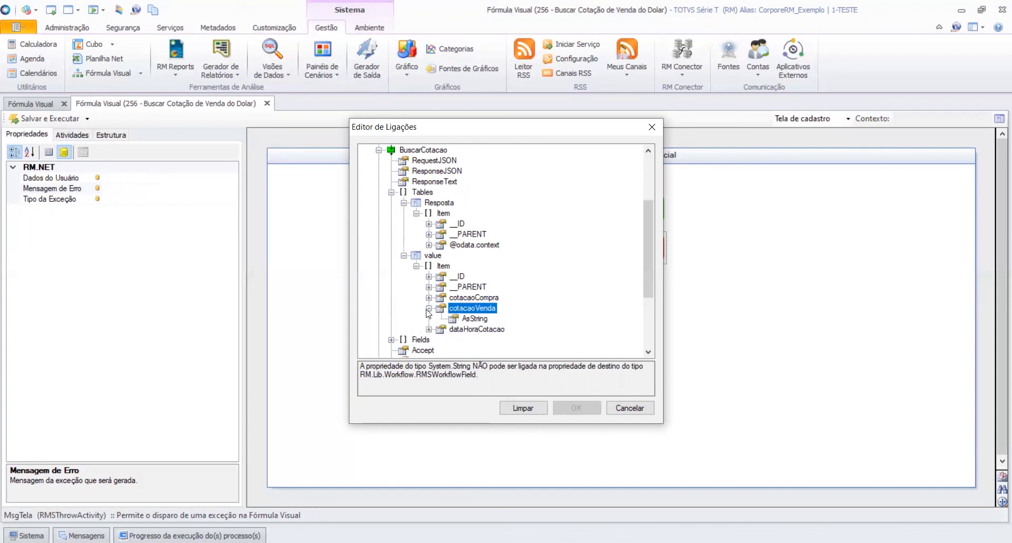
{"action": "left_click", "coordinate": [476, 318]}
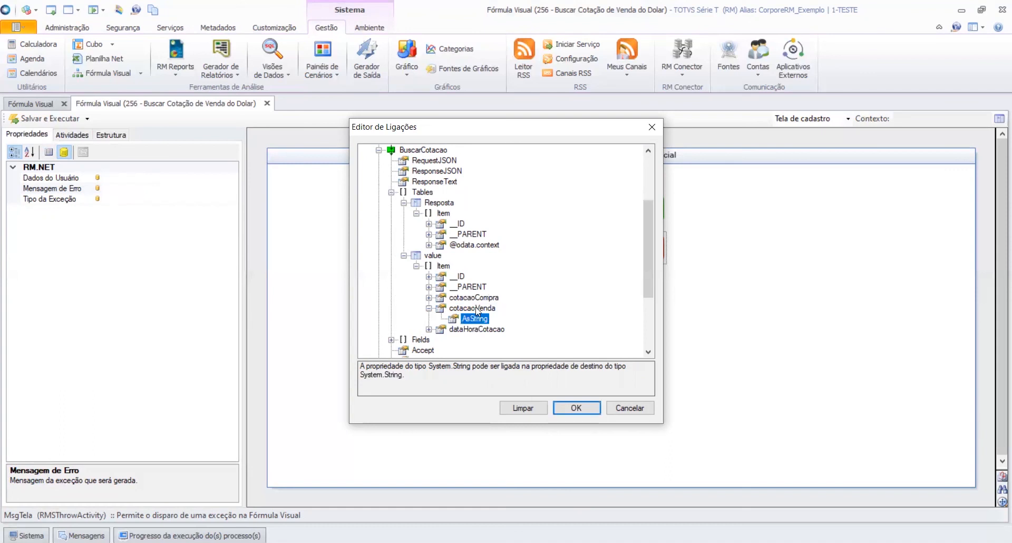
{"action": "left_click", "coordinate": [575, 406]}
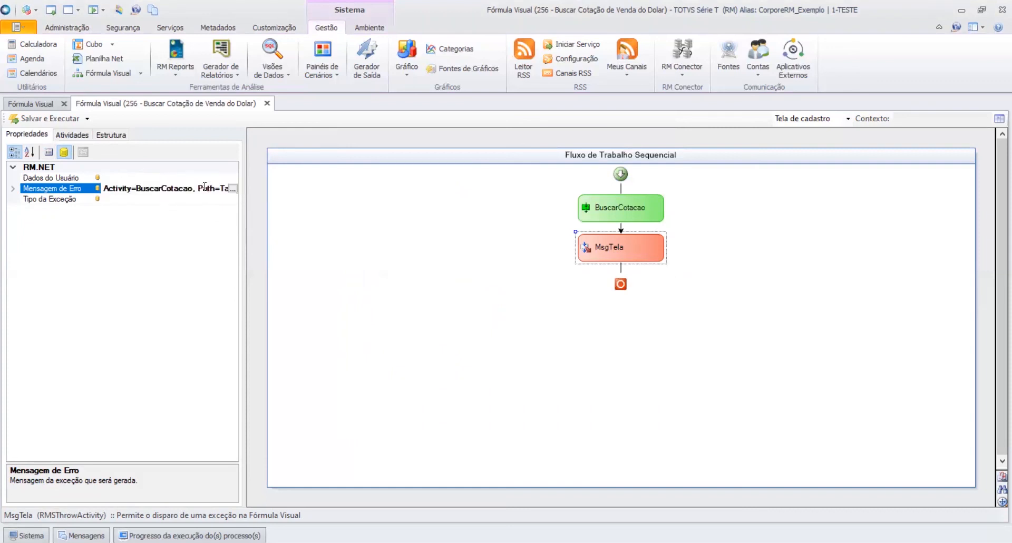
- Switch to Postman and examine the value array and its quotation fields in the BuscarCotacaoDolar response
{"action": "left_click", "coordinate": [244, 542]}
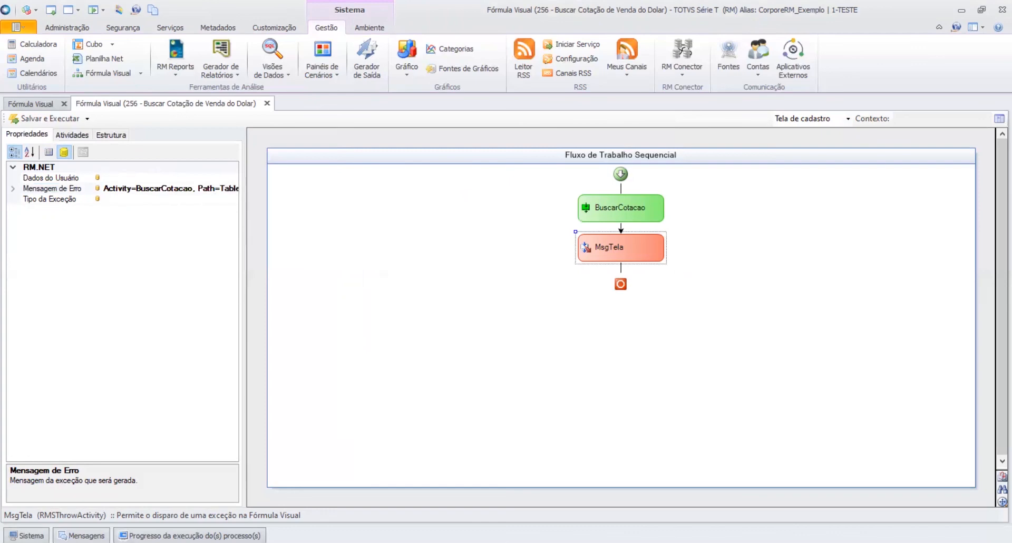
{"action": "left_click", "coordinate": [421, 464]}
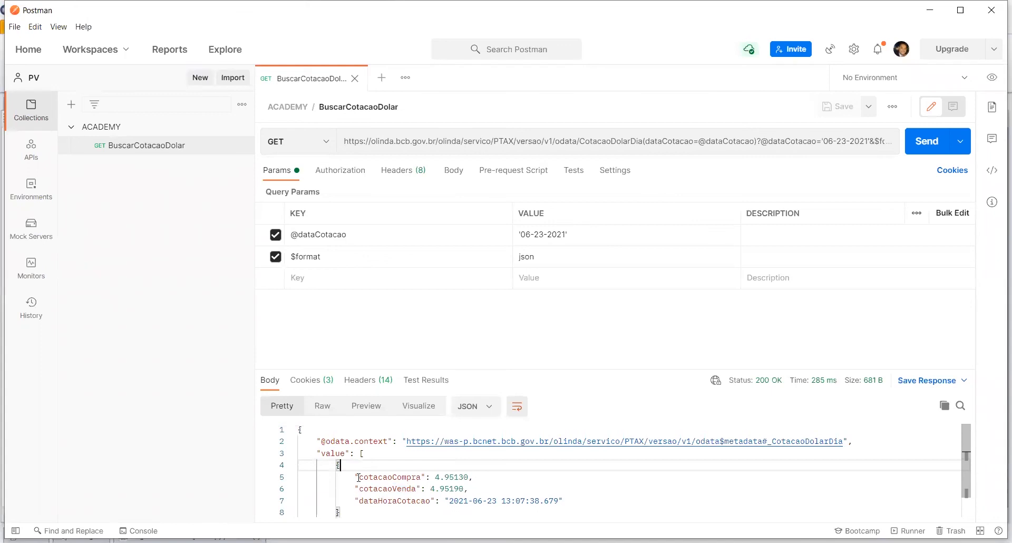
{"action": "double_click", "coordinate": [329, 453]}
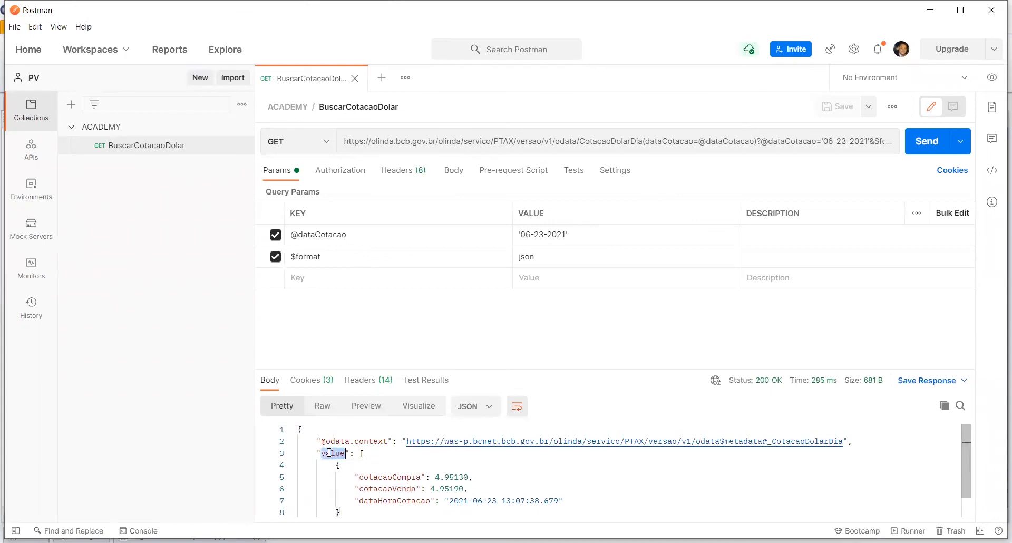
{"action": "left_click_drag", "start_coordinate": [562, 501], "coordinate": [298, 473]}
{"action": "left_click", "coordinate": [340, 441]}
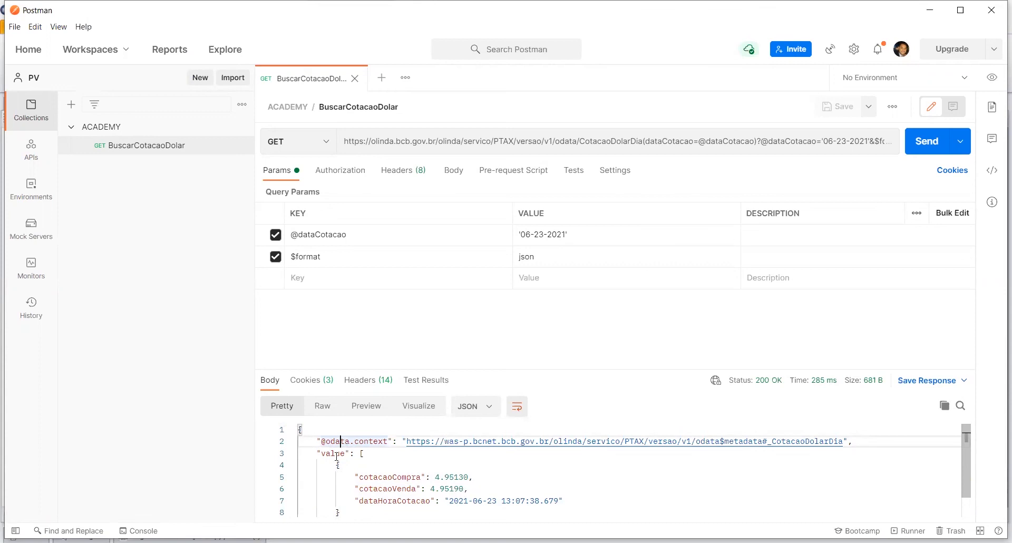
{"action": "double_click", "coordinate": [335, 455]}
{"action": "scroll", "coordinate": [379, 481], "scroll_direction": "down", "scroll_amount": 1}
{"action": "left_click_drag", "start_coordinate": [365, 486], "coordinate": [498, 464]}
{"action": "left_click", "coordinate": [361, 464]}
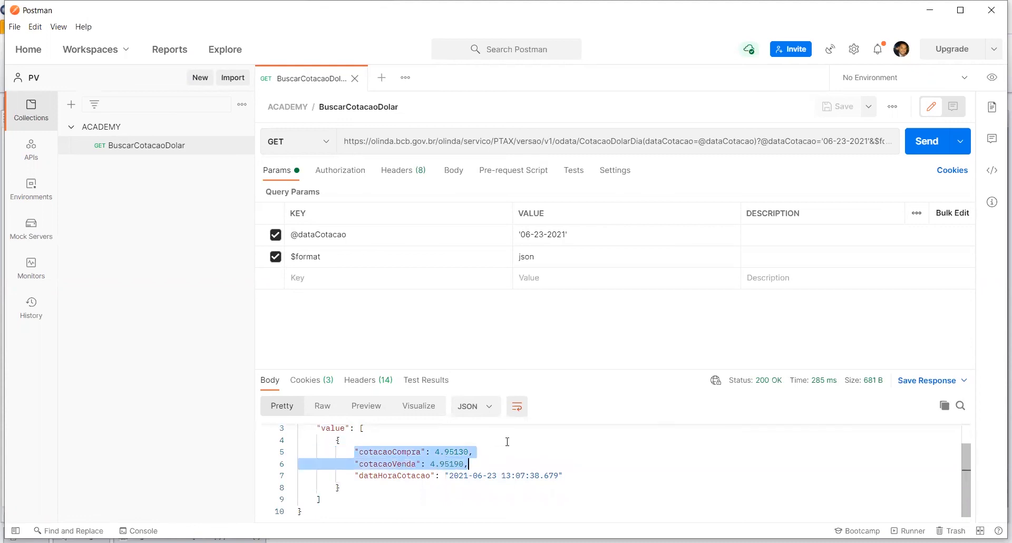
- Switch back to TOTVS RM and review the full properties of BuscarCotacao, including the JSON (Resposta) value
{"action": "left_click", "coordinate": [390, 542]}
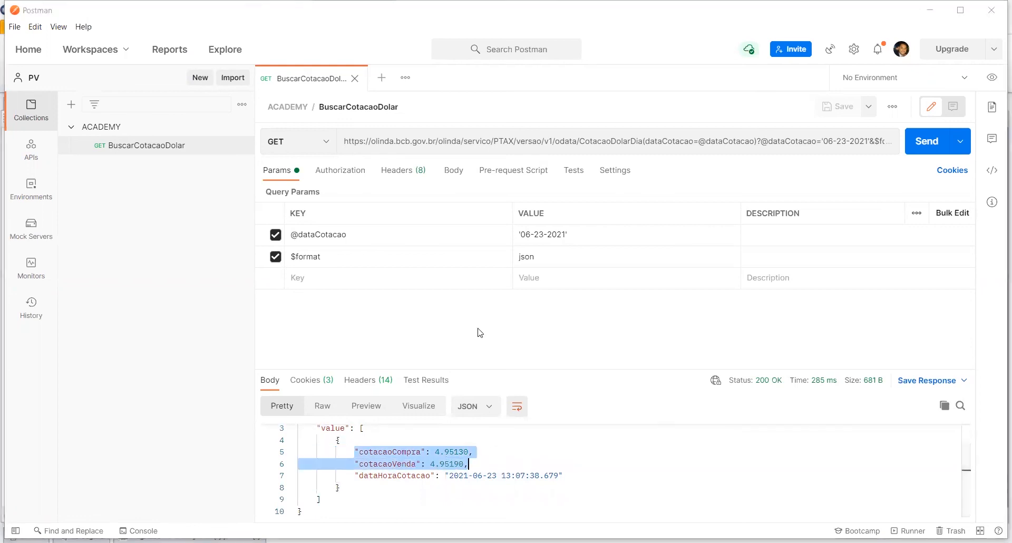
{"action": "left_click", "coordinate": [600, 217]}
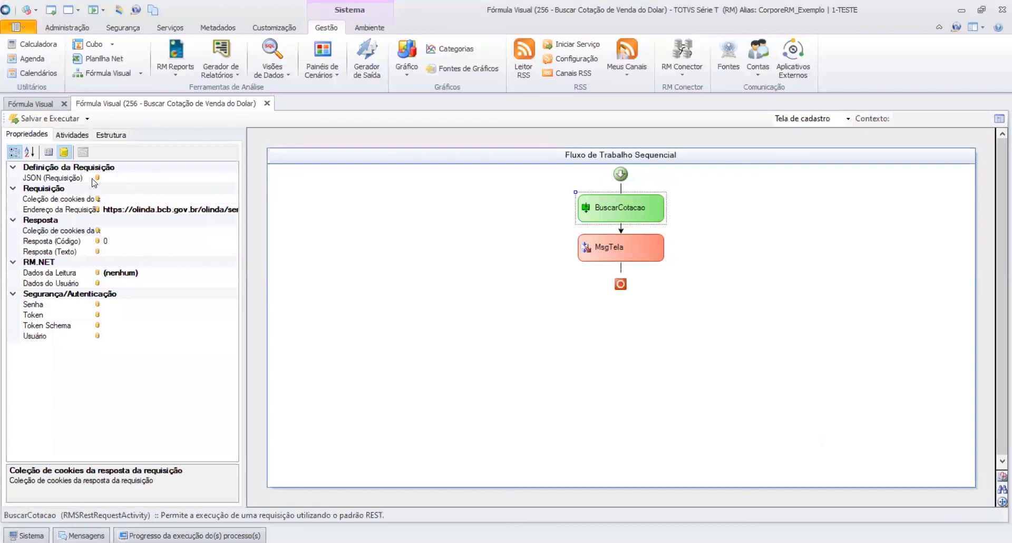
{"action": "left_click", "coordinate": [48, 152]}
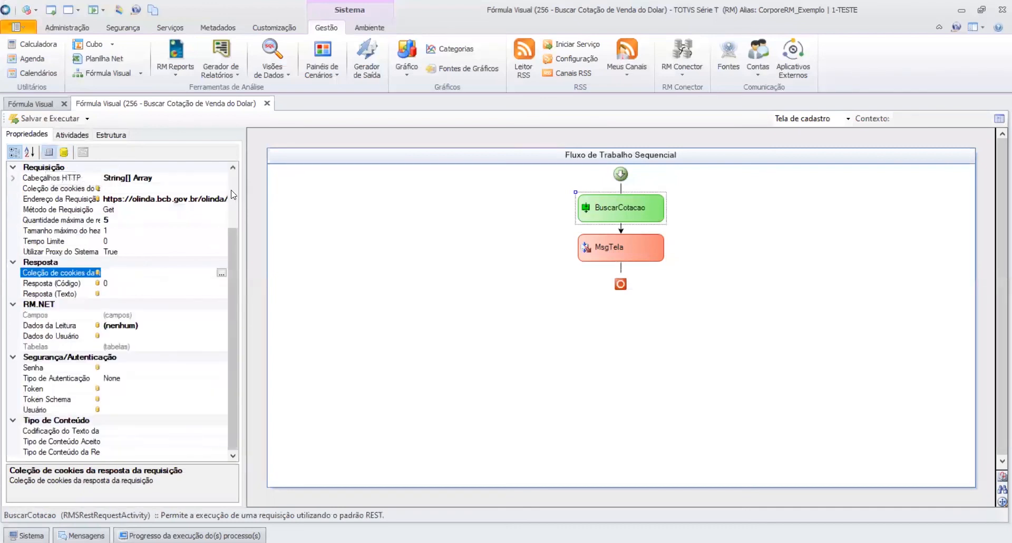
{"action": "scroll", "coordinate": [231, 194], "scroll_direction": "up", "scroll_amount": 3}
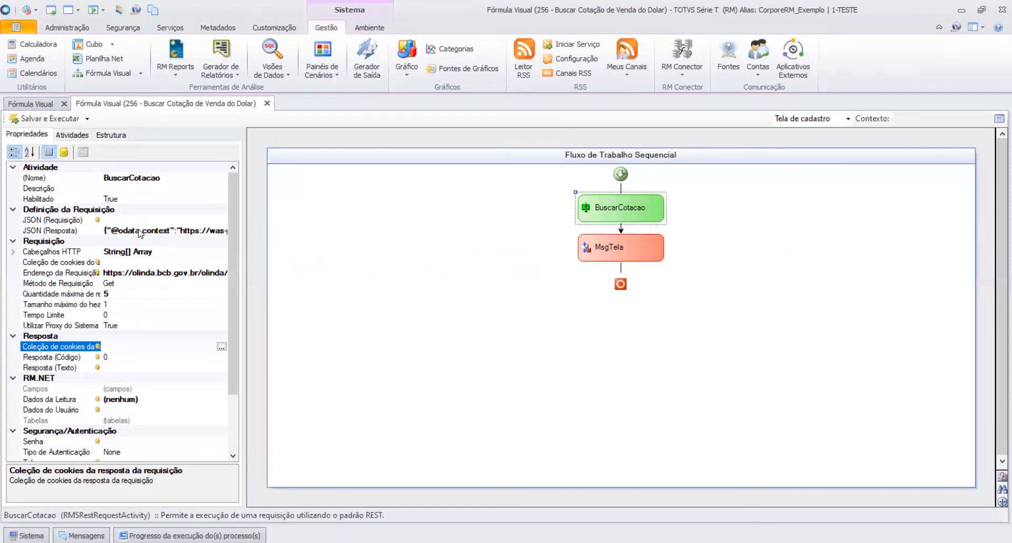
- Save and execute the formula, and compare the new execution message with cotacaoVenda in the earlier JSON message
{"action": "left_click", "coordinate": [596, 242]}
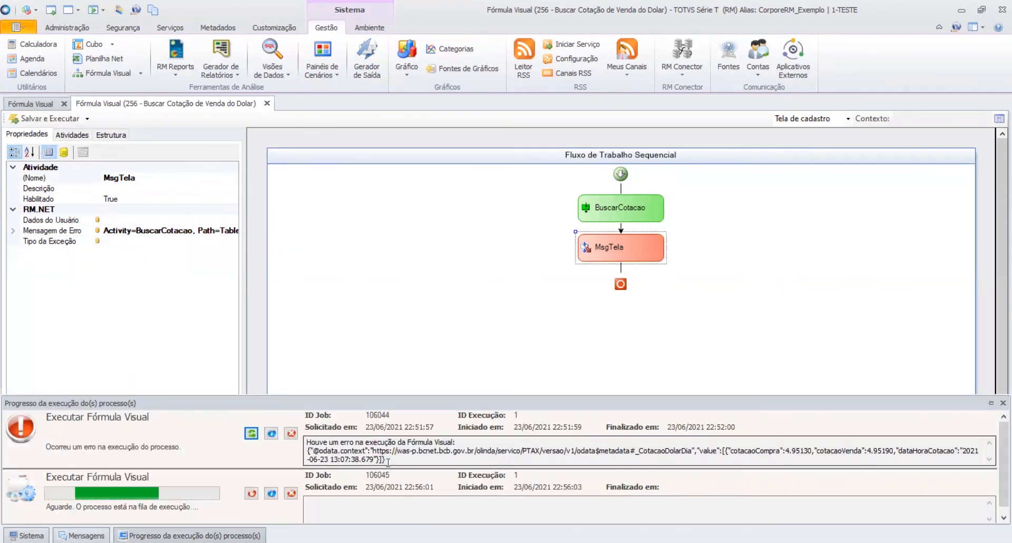
{"action": "left_click_drag", "start_coordinate": [387, 459], "coordinate": [293, 456]}
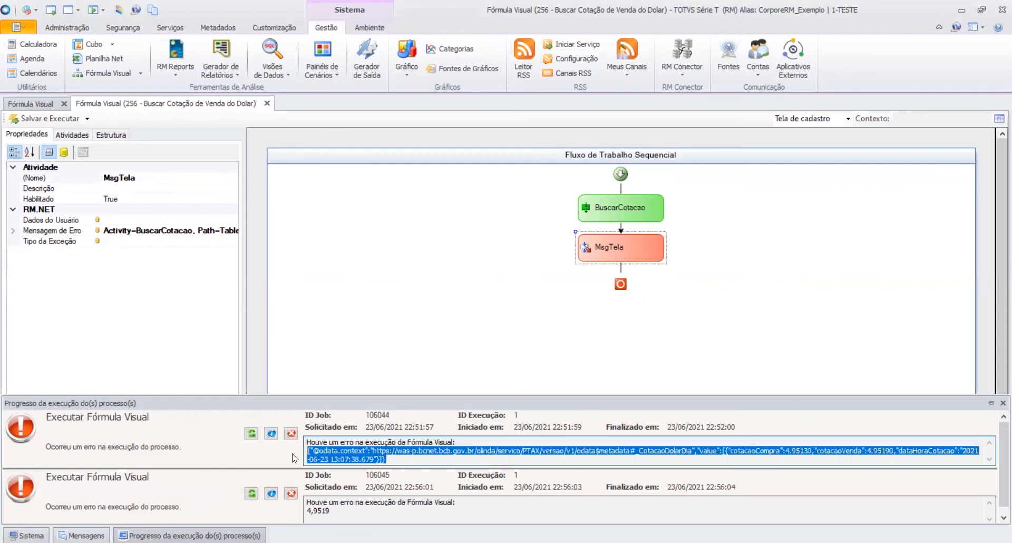
{"action": "left_click", "coordinate": [333, 512]}
{"action": "left_click_drag", "start_coordinate": [333, 511], "coordinate": [302, 512]}
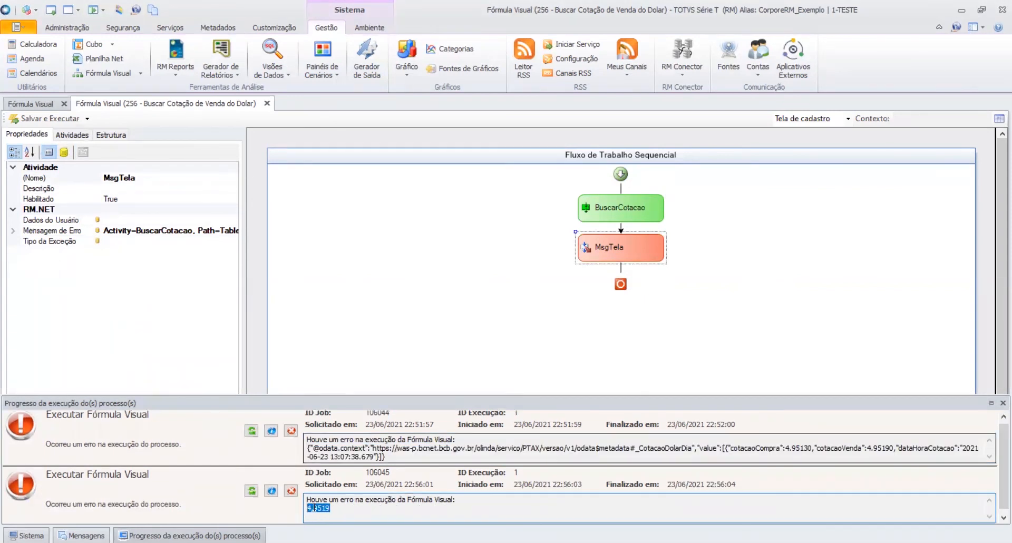
{"action": "left_click_drag", "start_coordinate": [815, 448], "coordinate": [894, 448]}
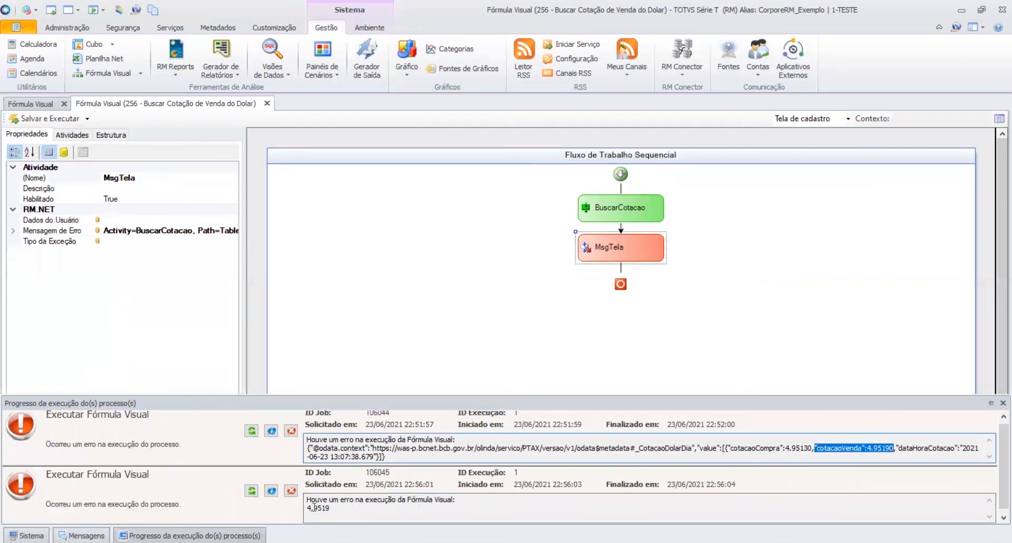
{"action": "left_click", "coordinate": [431, 446]}
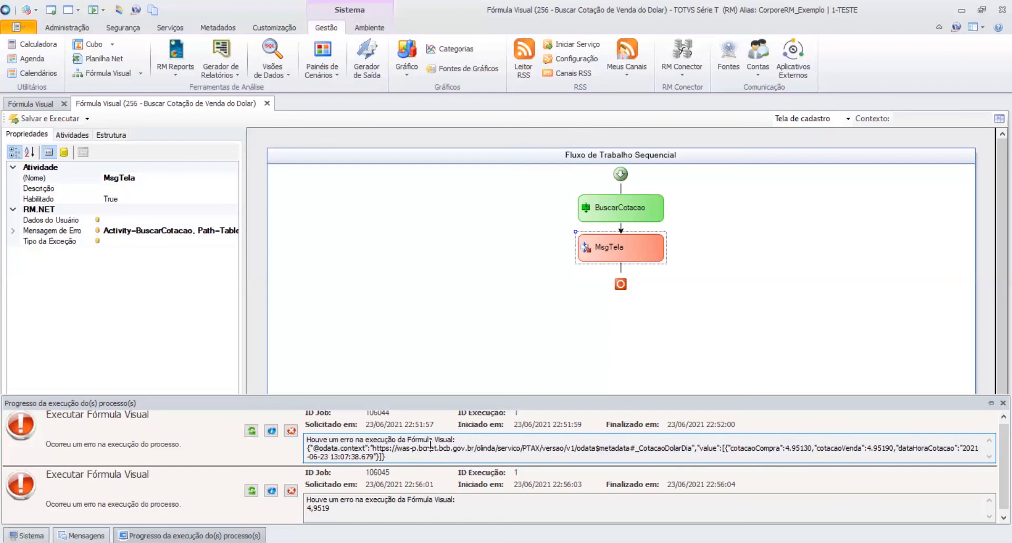
- Show the available activities of the (RM.NET) group for the visual formula
{"action": "left_click", "coordinate": [72, 134]}
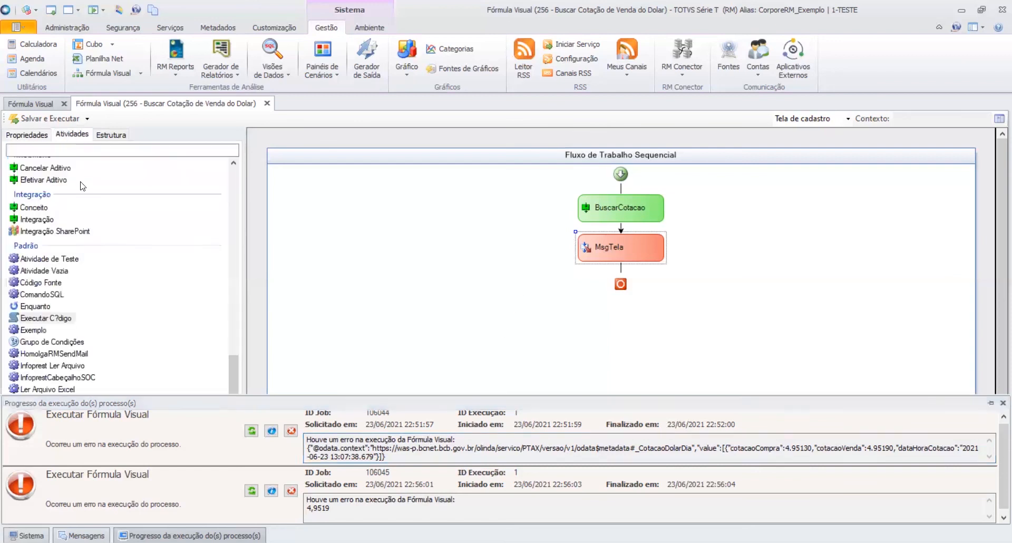
{"action": "scroll", "coordinate": [53, 390], "scroll_direction": "up", "scroll_amount": 10}
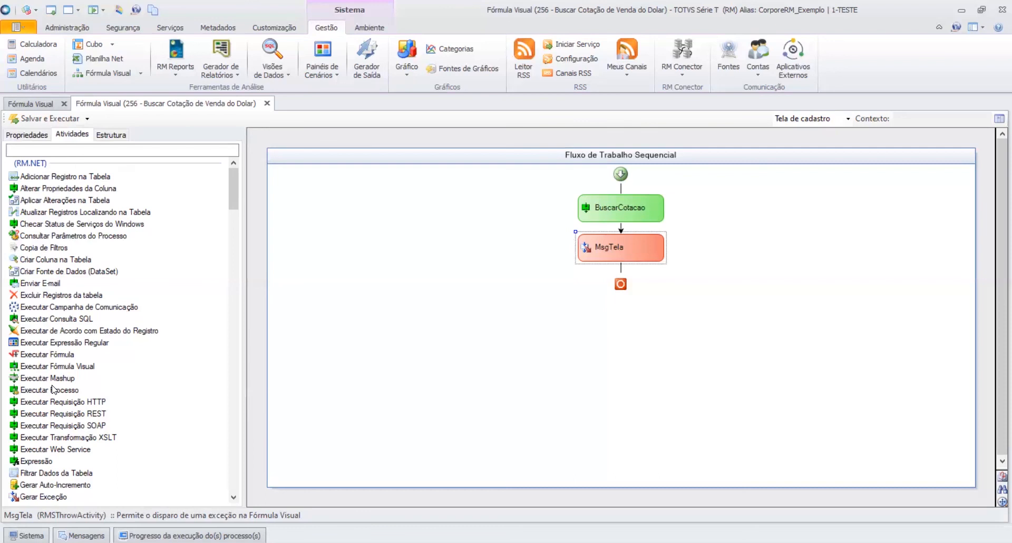